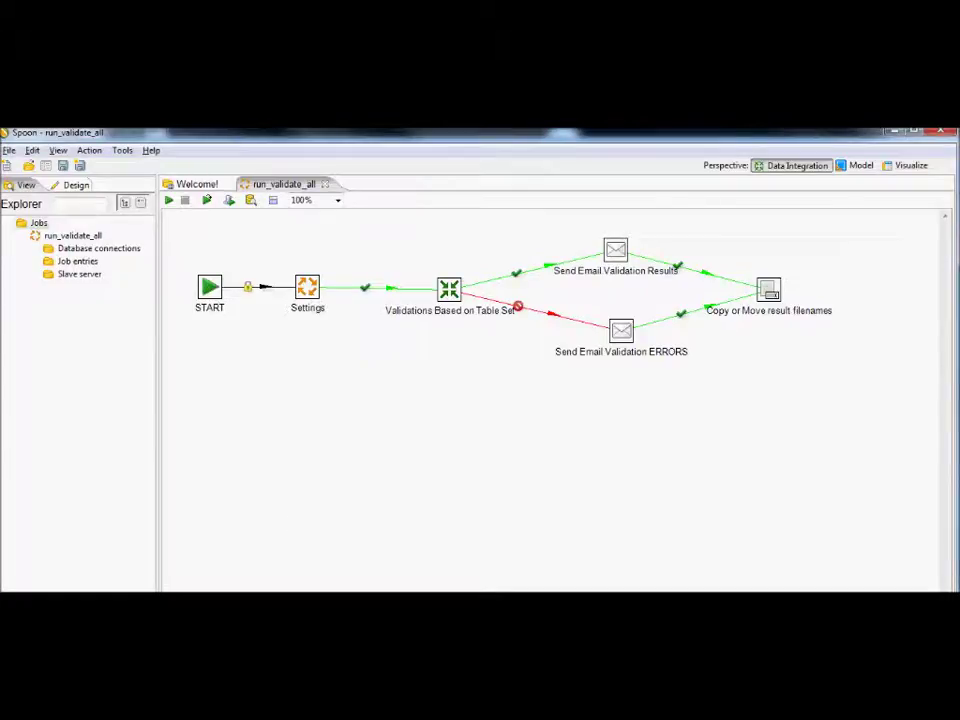
# Step: Bring up the stValidations folder and look over its job and transformation files alongside the run_validate_all job
pyautogui.click(184, 580)
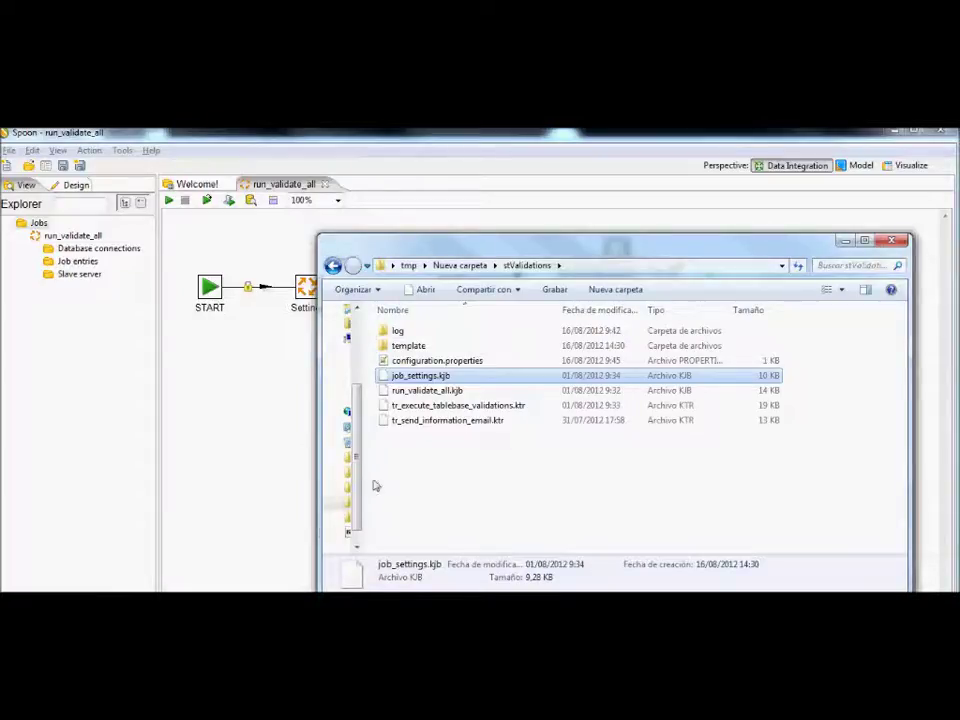
pyautogui.moveTo(493, 240); pyautogui.dragTo(636, 328)
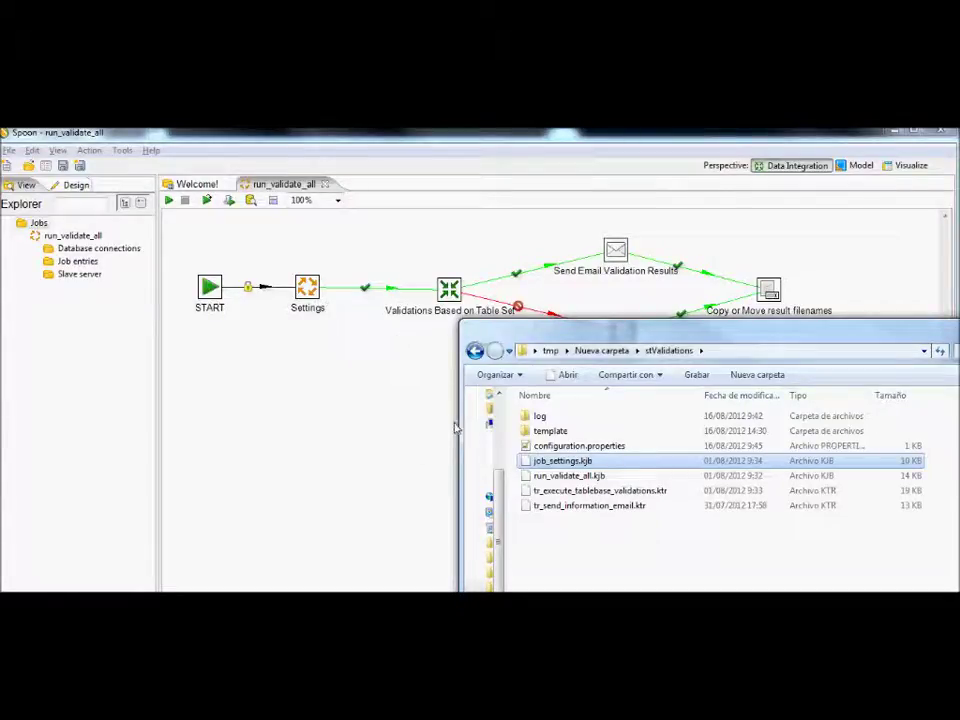
pyautogui.moveTo(560, 335); pyautogui.dragTo(393, 228)
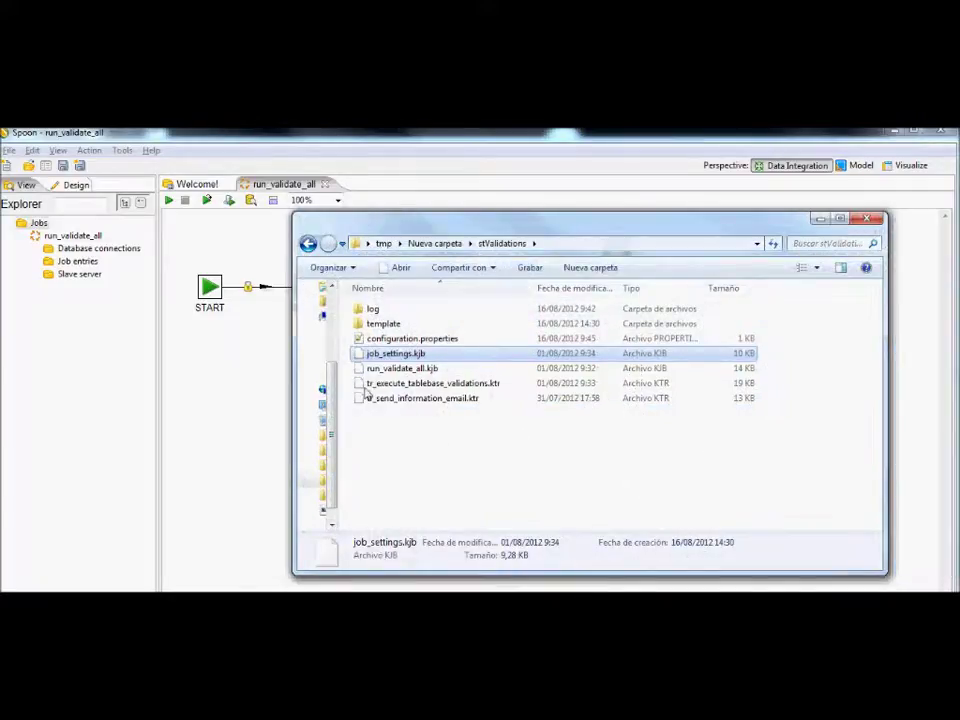
pyautogui.click(245, 391)
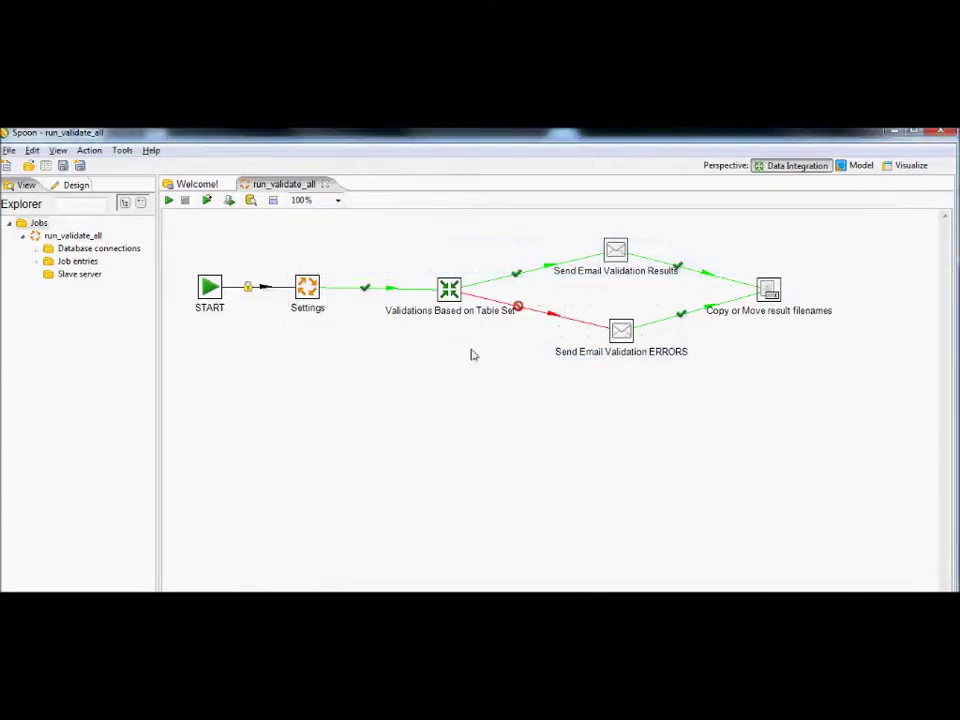
pyautogui.hotkey('alt', 'Tab')
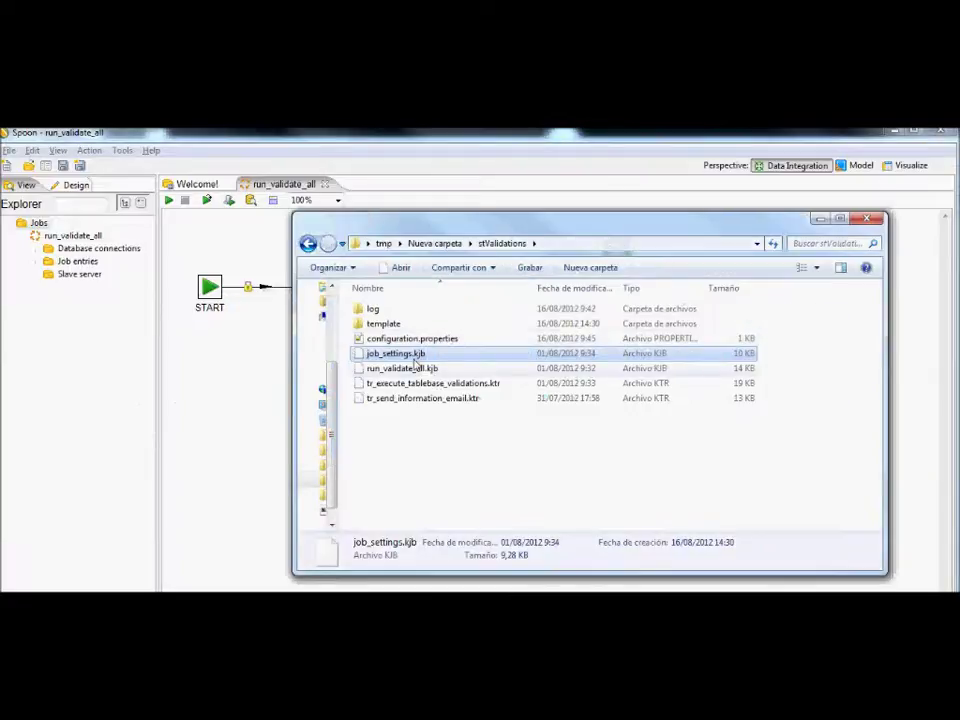
pyautogui.click(415, 369)
pyautogui.click(420, 384)
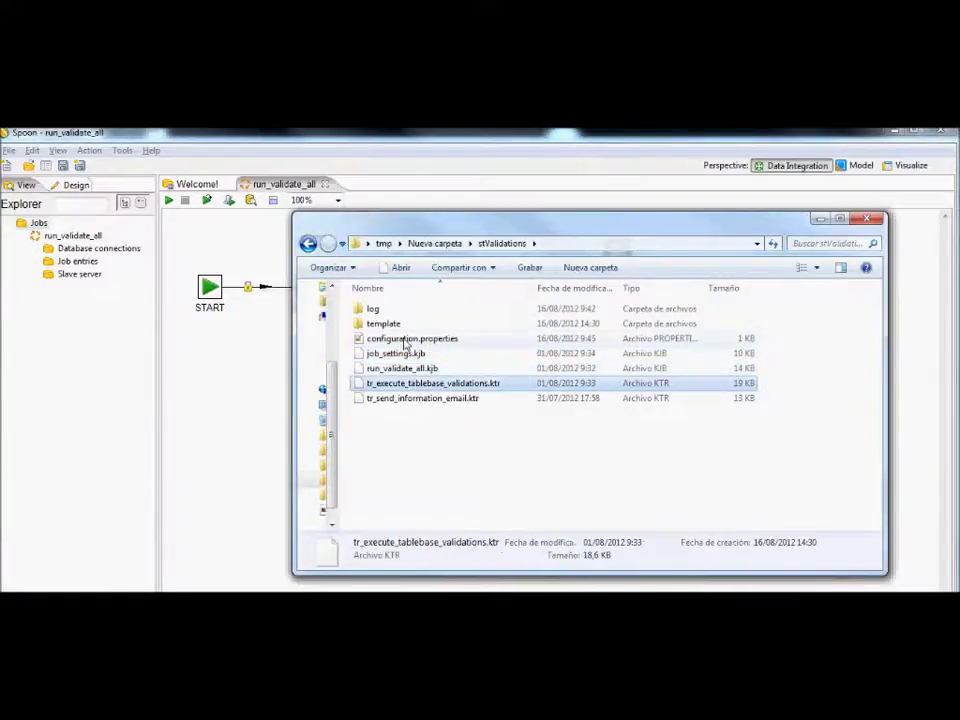
# Step: Open configuration.properties in Notepad++ and review the email and SMTP settings and the validation database settings
pyautogui.doubleClick(439, 338)
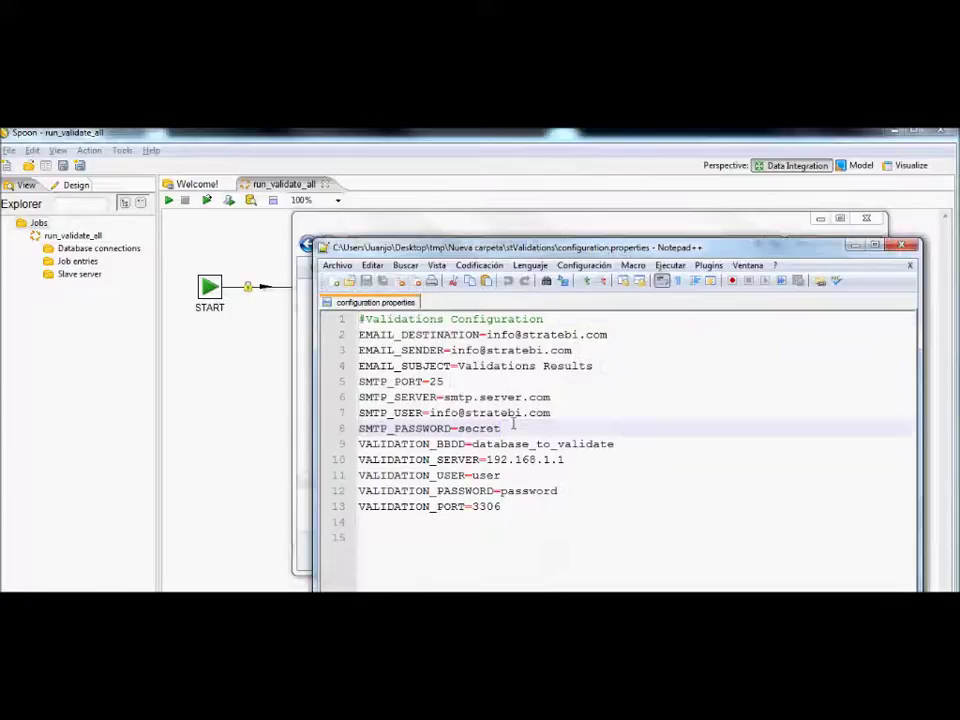
pyautogui.moveTo(505, 428); pyautogui.dragTo(325, 337)
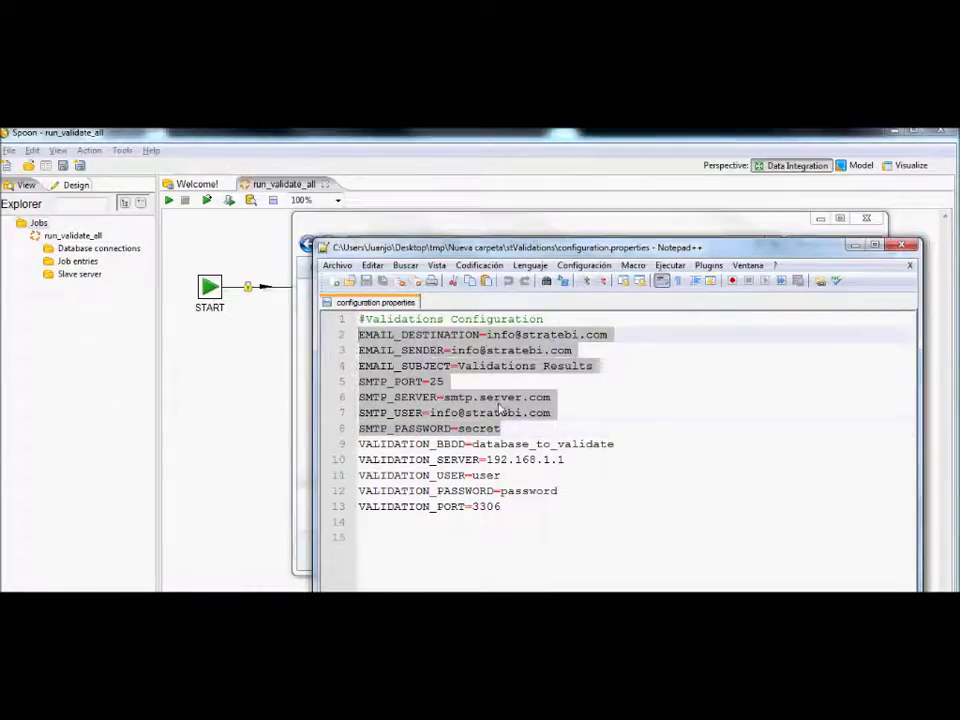
pyautogui.moveTo(516, 511); pyautogui.dragTo(362, 443)
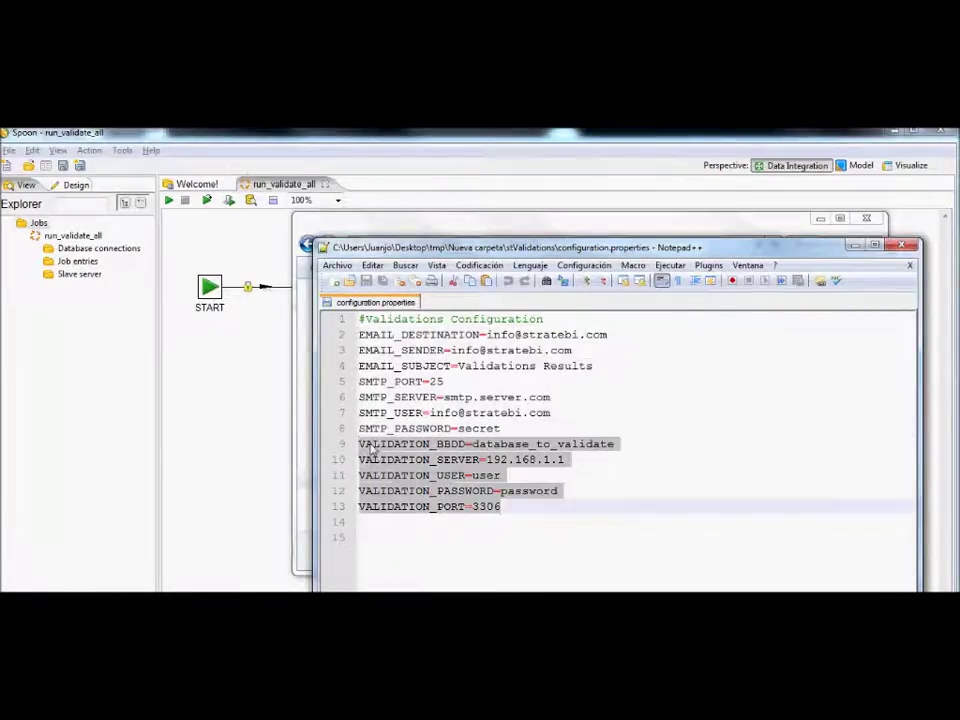
pyautogui.click(362, 443)
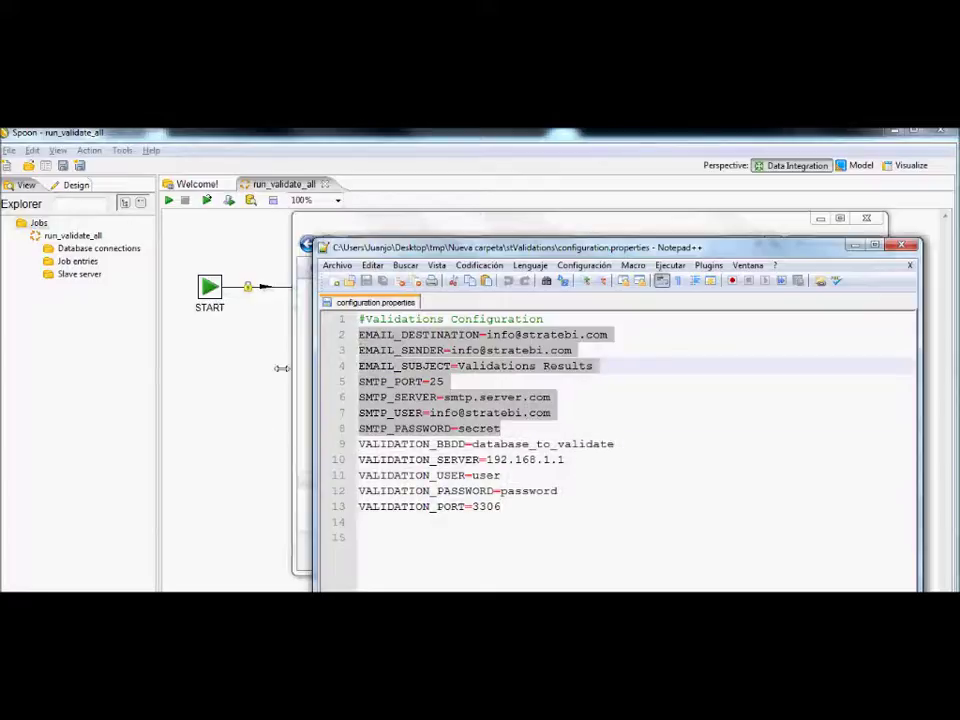
# Step: Return to Spoon and open the job referenced by the Settings entry of run_validate_all
pyautogui.click(227, 388)
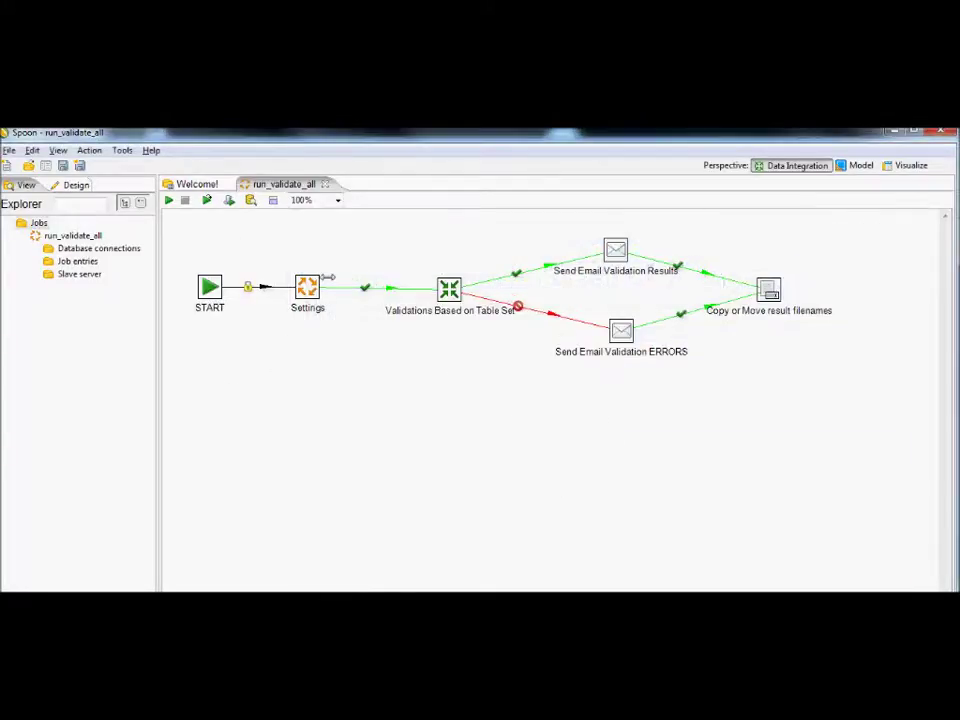
pyautogui.rightClick(310, 286)
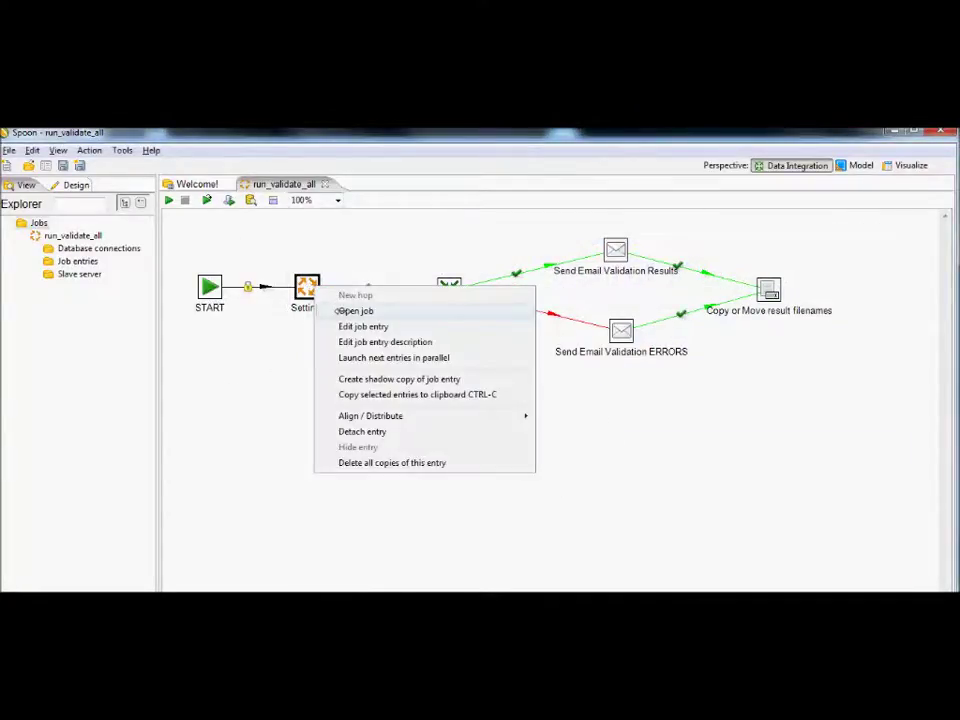
pyautogui.click(340, 311)
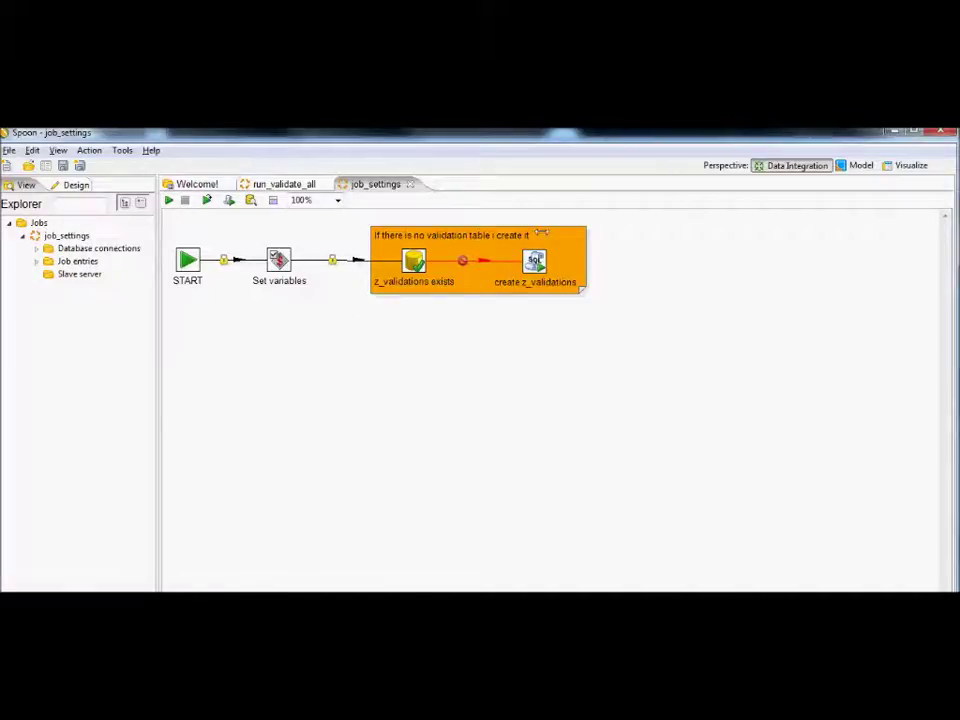
# Step: Open the create z_validations job entry for editing and examine the CREATE TABLE statement in its SQL script
pyautogui.rightClick(535, 263)
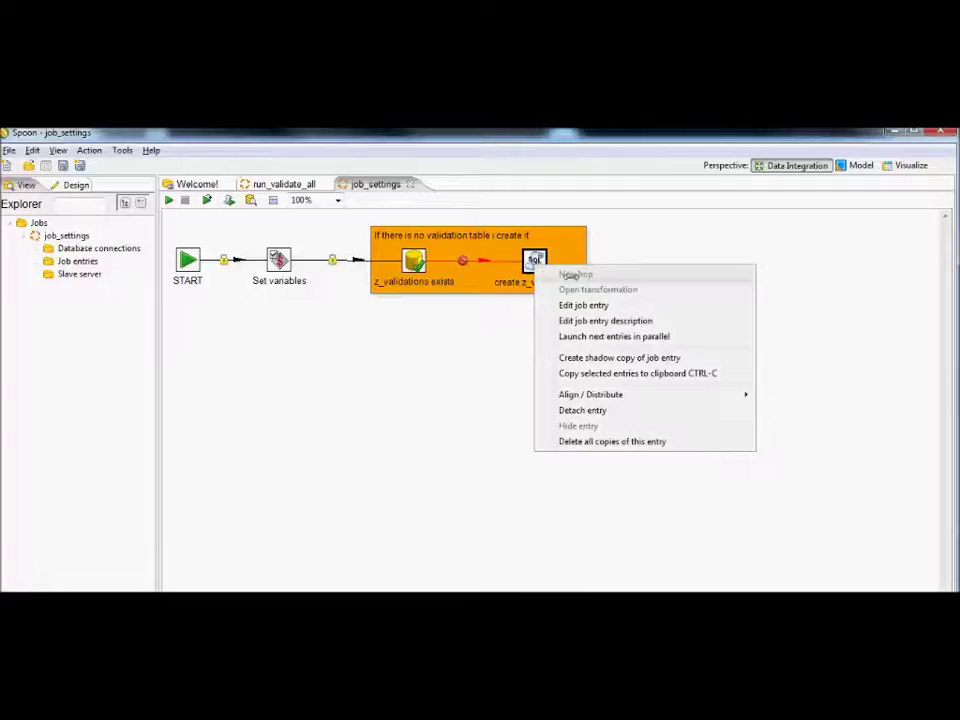
pyautogui.click(583, 305)
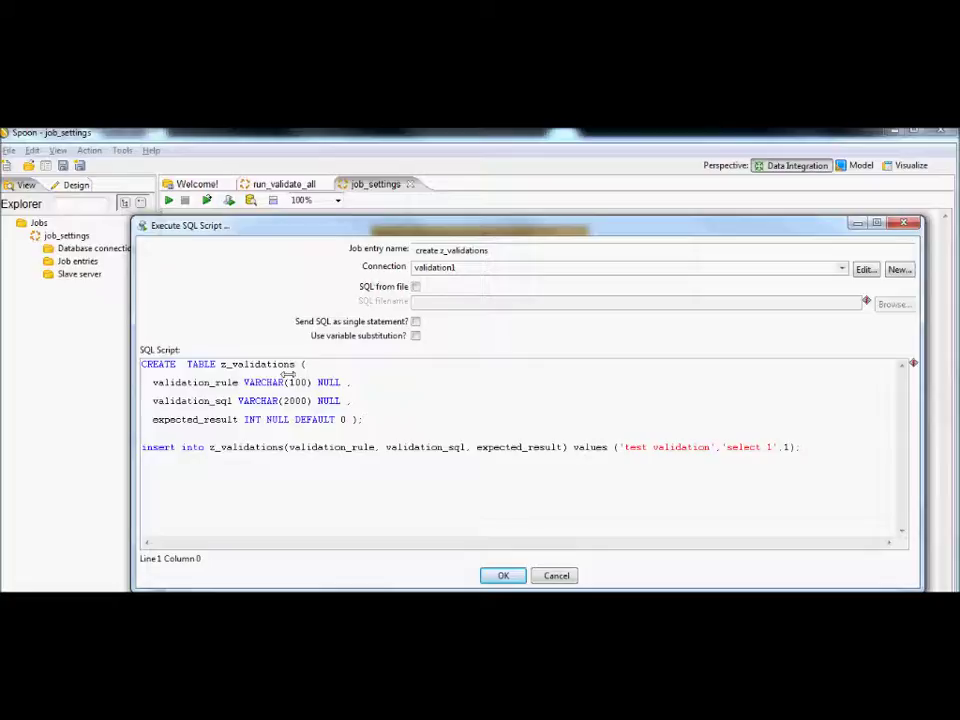
pyautogui.moveTo(327, 218); pyautogui.dragTo(327, 310)
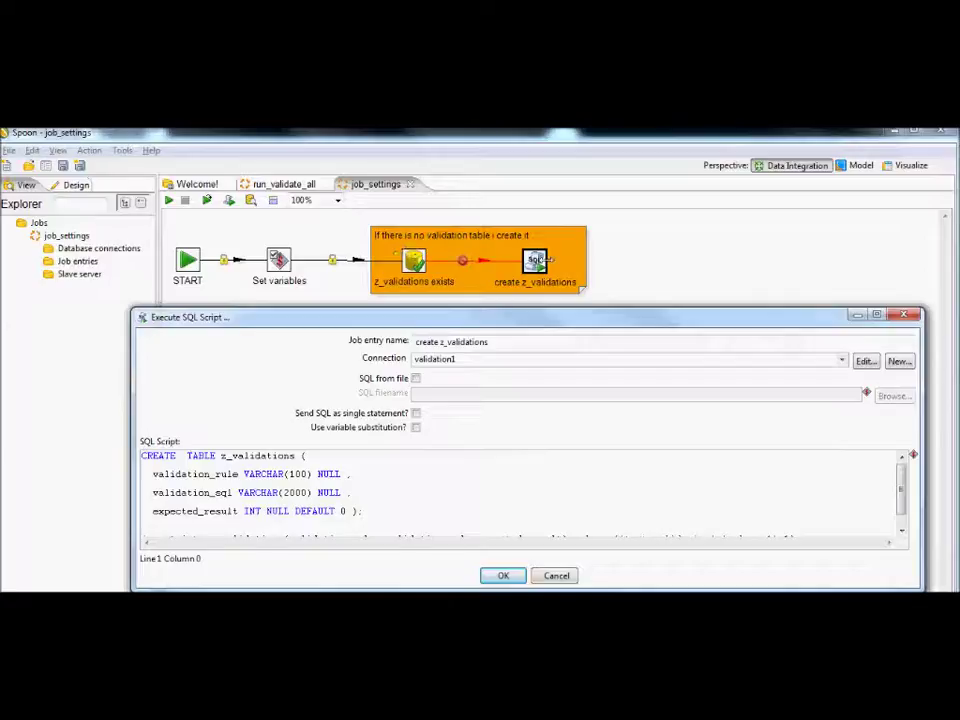
pyautogui.moveTo(528, 308); pyautogui.dragTo(538, 228)
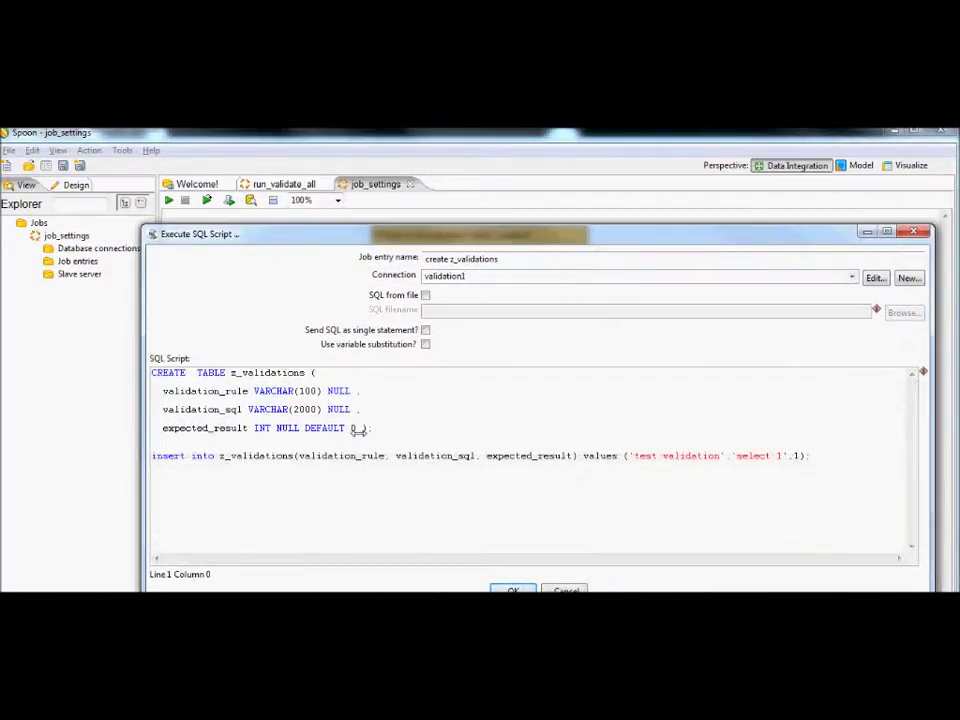
pyautogui.moveTo(372, 428); pyautogui.dragTo(151, 372)
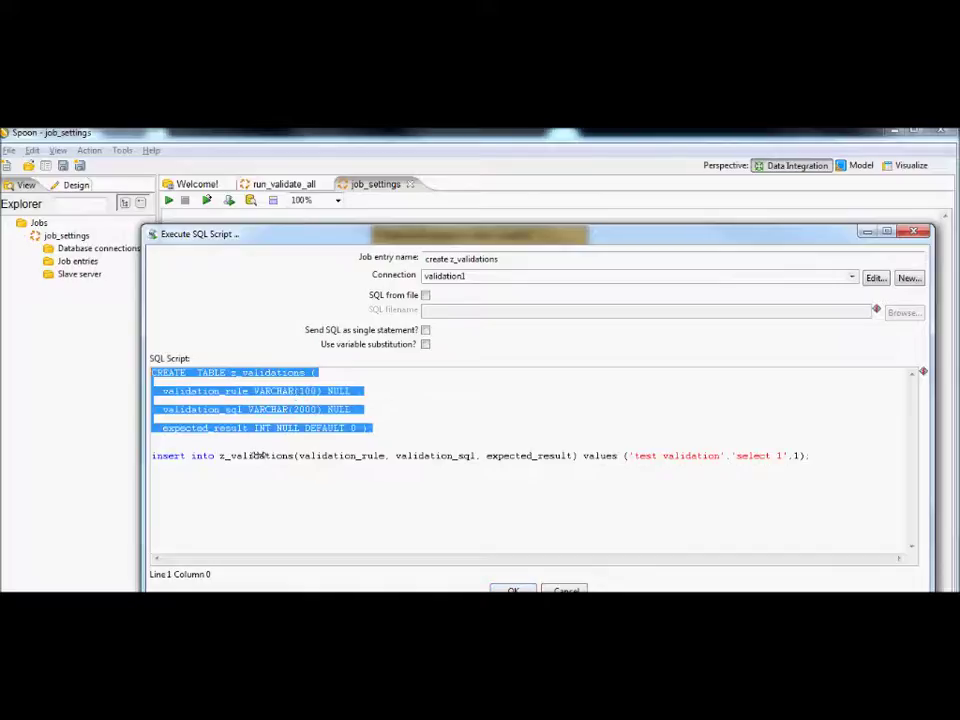
pyautogui.click(302, 508)
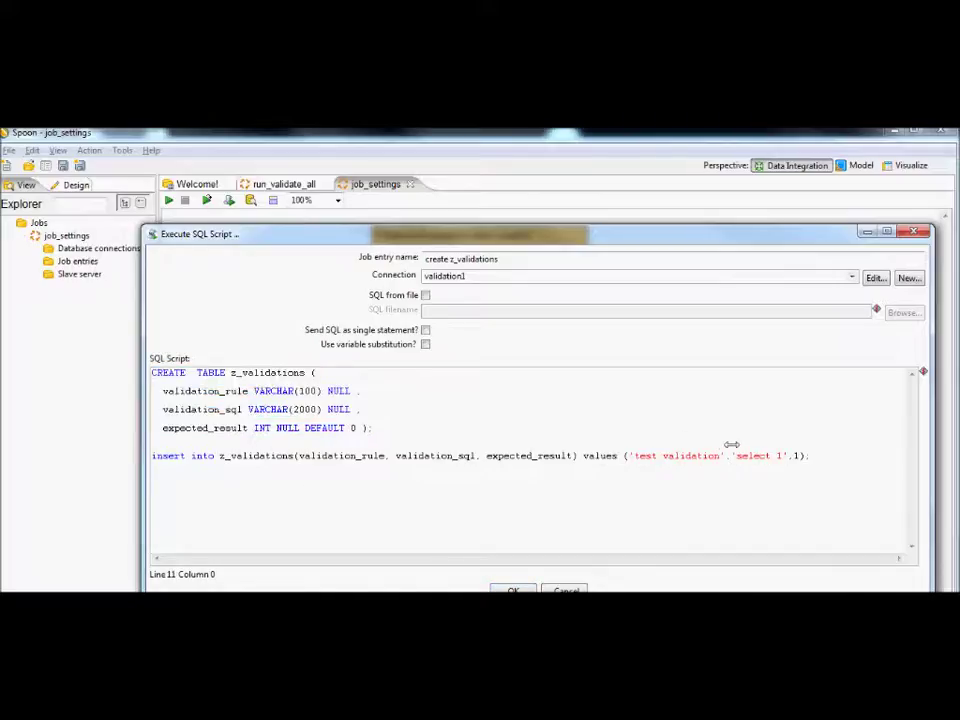
# Step: Examine the rule name, validation SQL and expected result in the script's insert statement, and accept the entry's dialog
pyautogui.moveTo(657, 455); pyautogui.dragTo(690, 455)
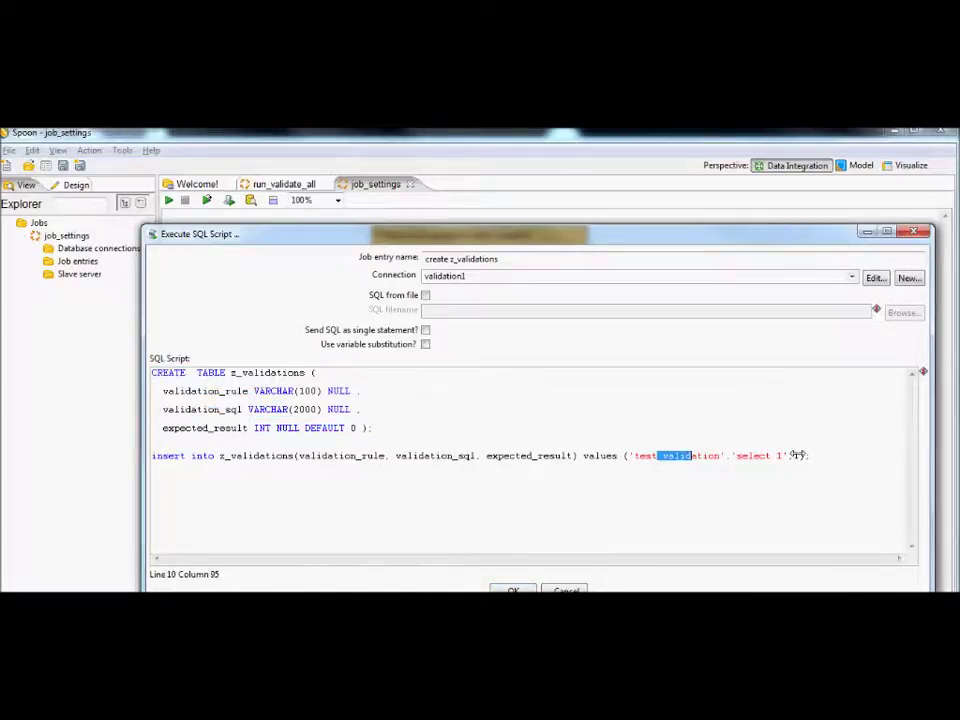
pyautogui.click(647, 455)
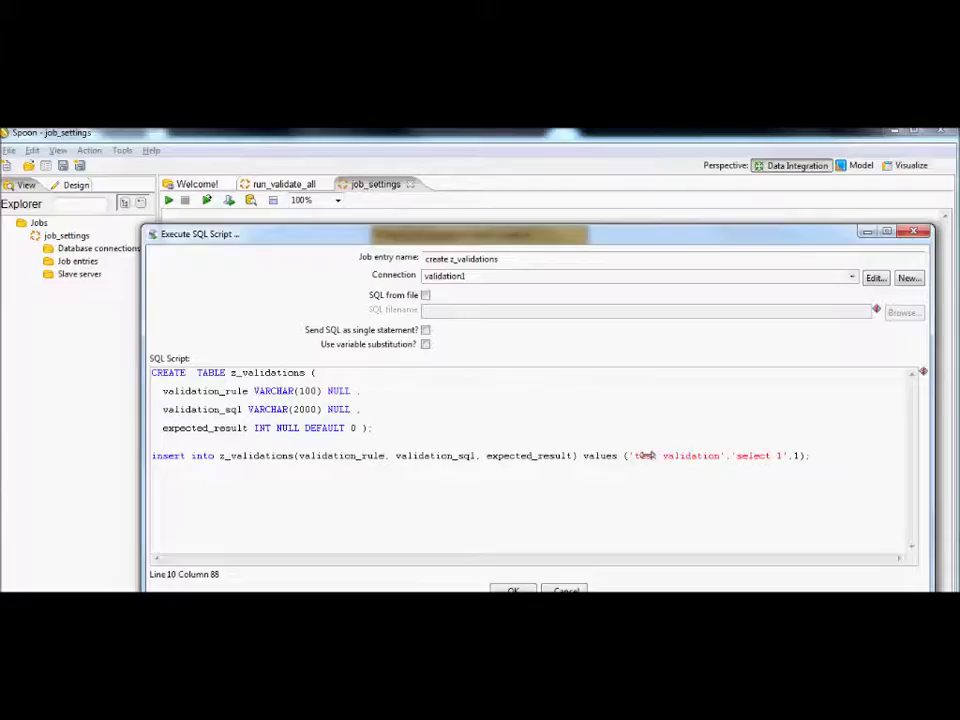
pyautogui.moveTo(637, 455); pyautogui.dragTo(773, 456)
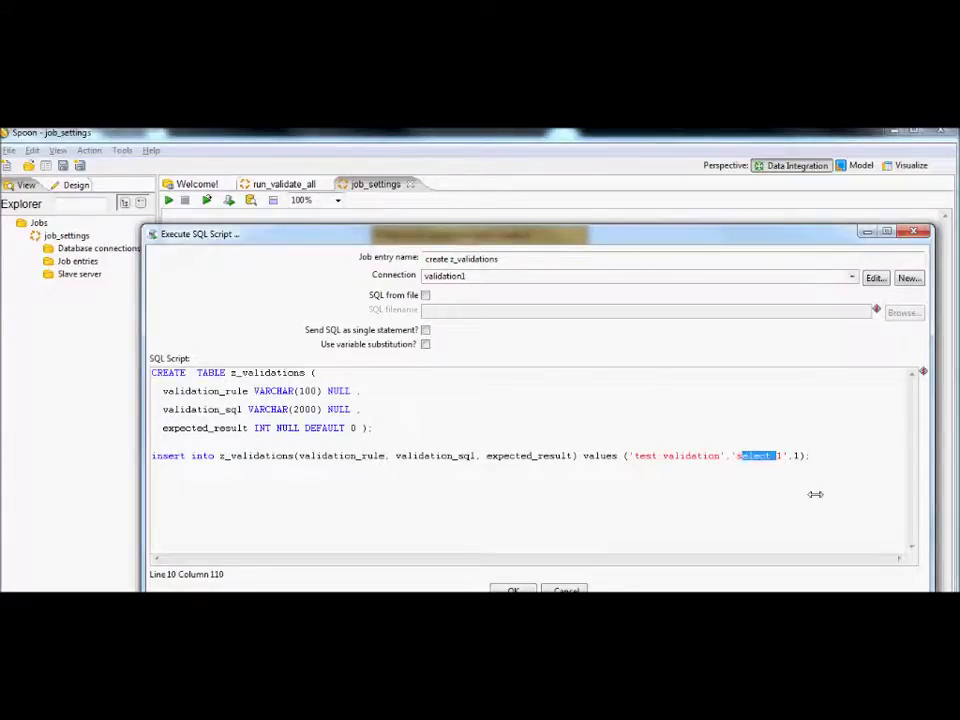
pyautogui.doubleClick(797, 455)
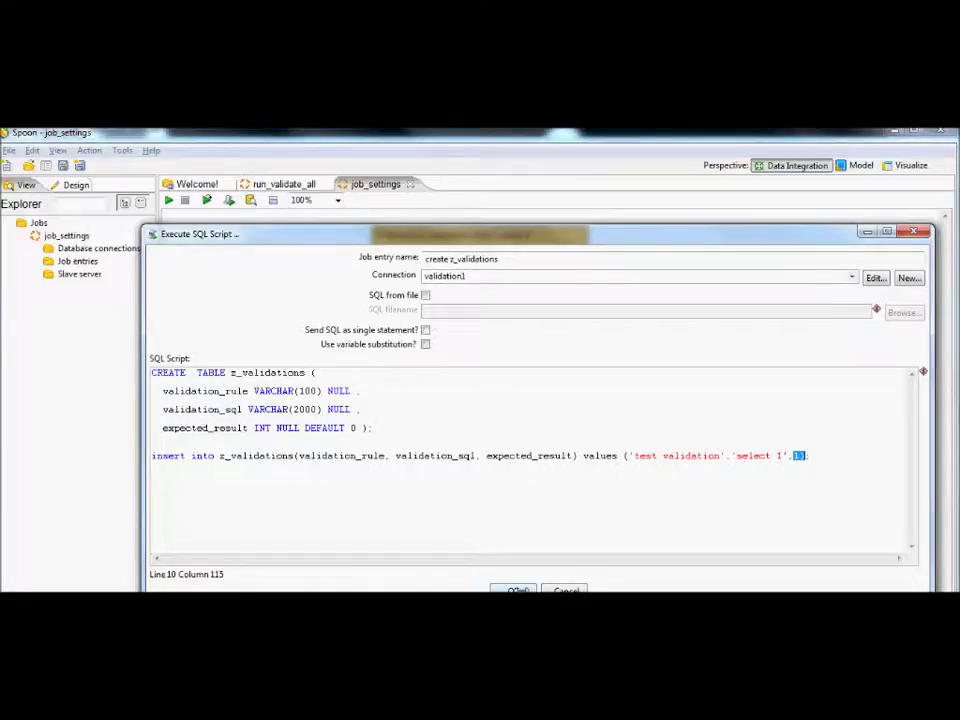
pyautogui.click(517, 590)
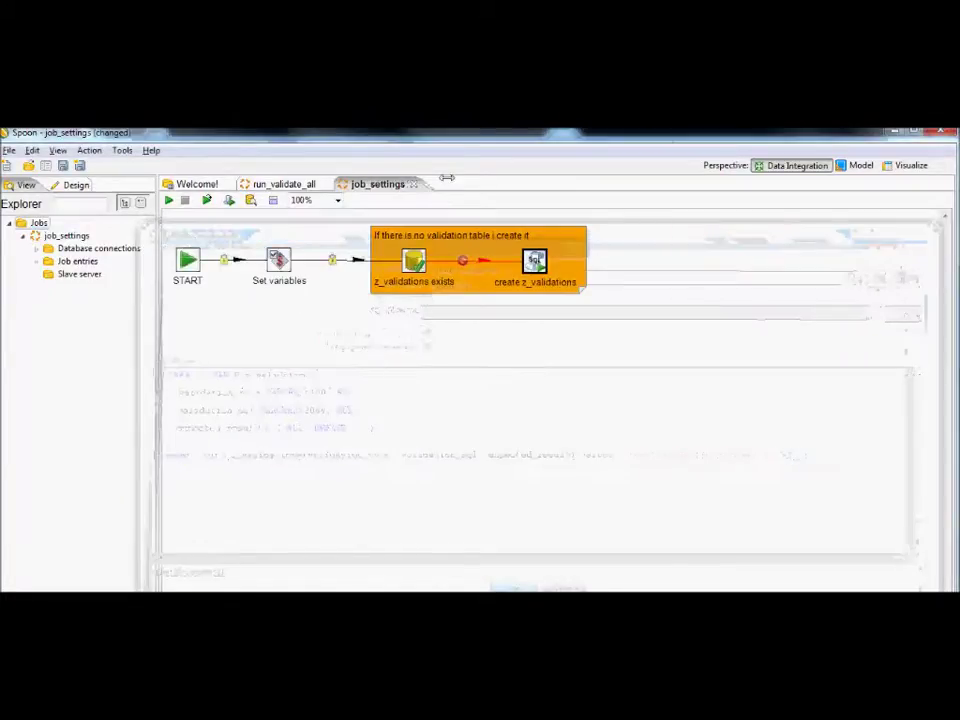
# Step: Close the job_settings job without saving and open the transformation referenced by the Validations Based on Table Set entry
pyautogui.click(413, 184)
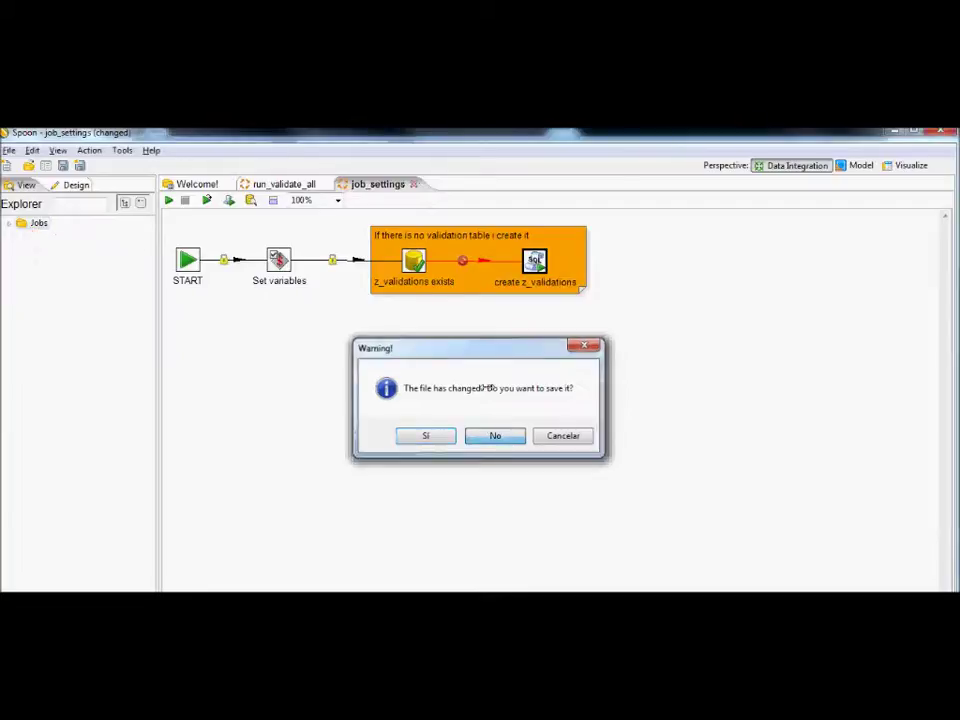
pyautogui.click(494, 436)
pyautogui.rightClick(467, 300)
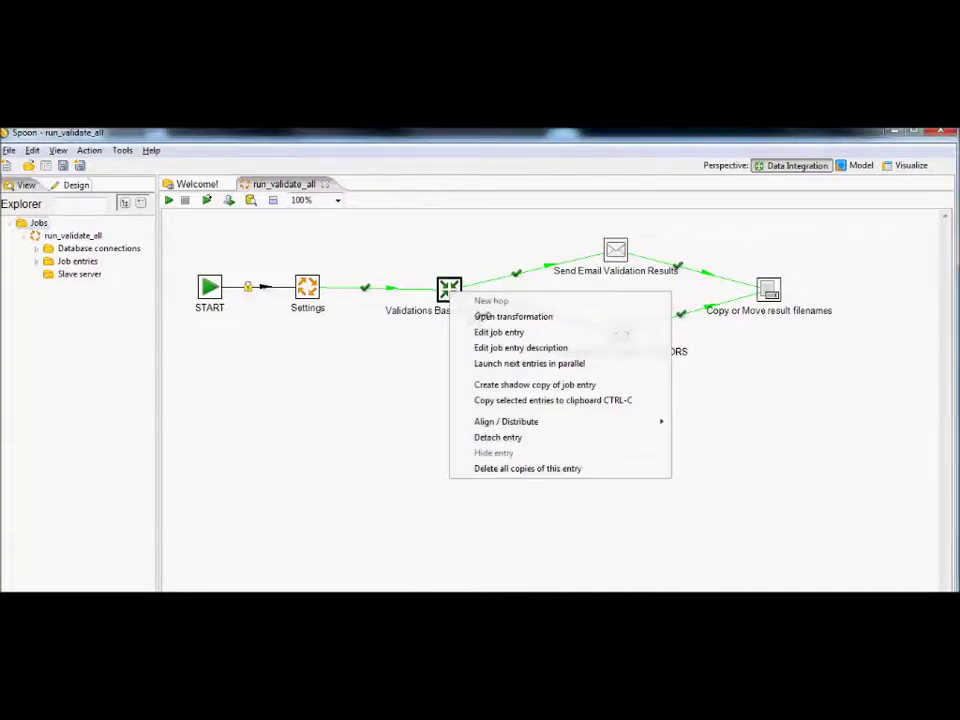
pyautogui.click(505, 315)
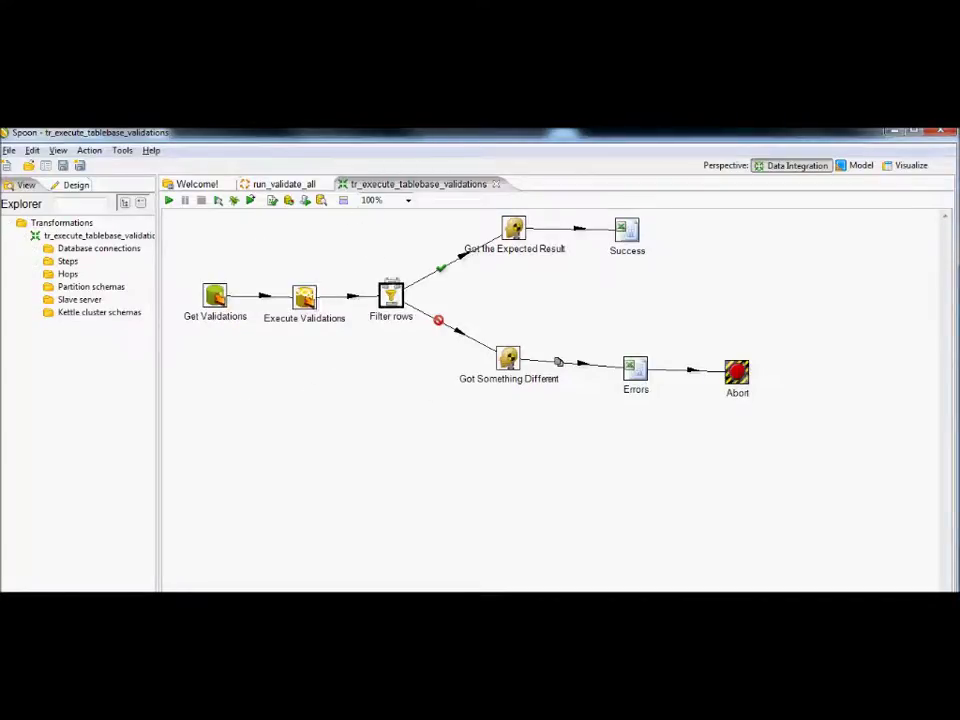
# Step: Examine the Filter rows step's condition and its true and false targets, cancel its dialog, and close the transformation
pyautogui.doubleClick(391, 295)
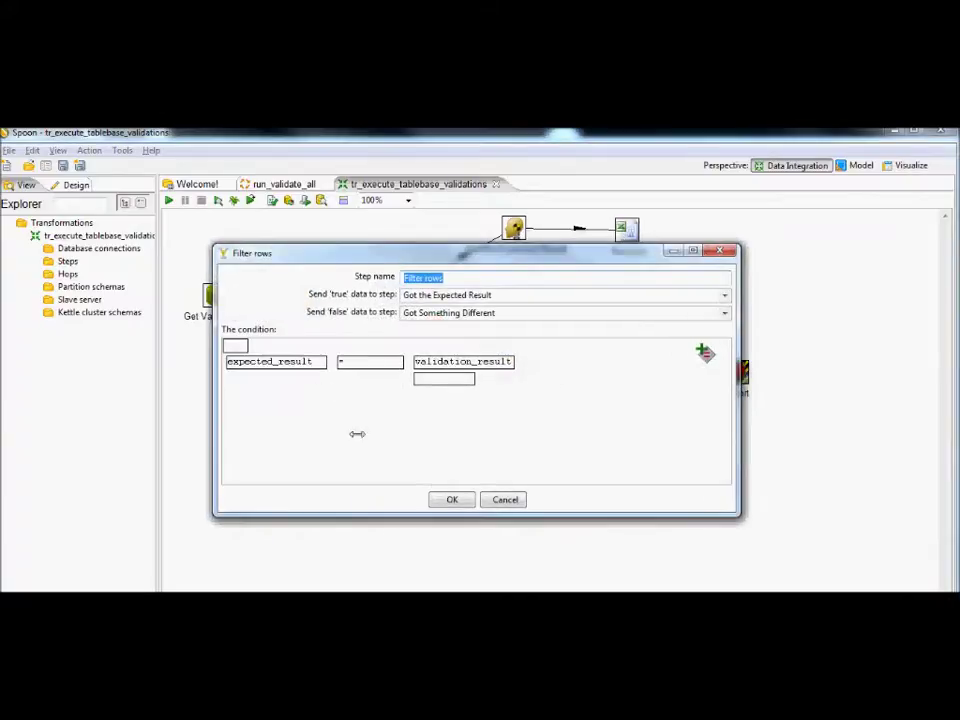
pyautogui.click(300, 362)
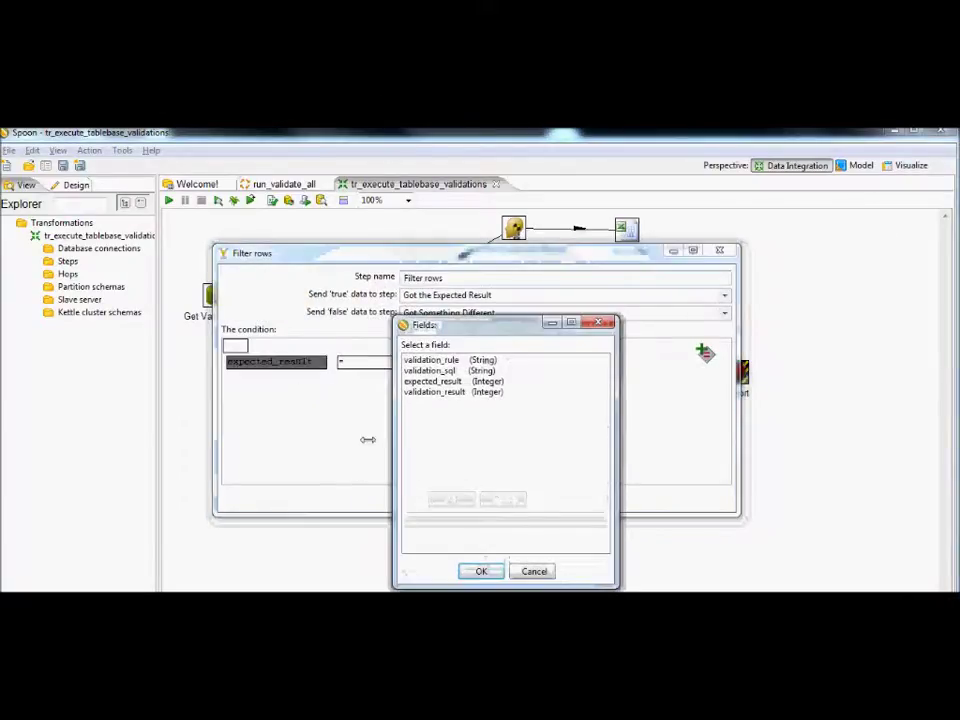
pyautogui.press('Escape')
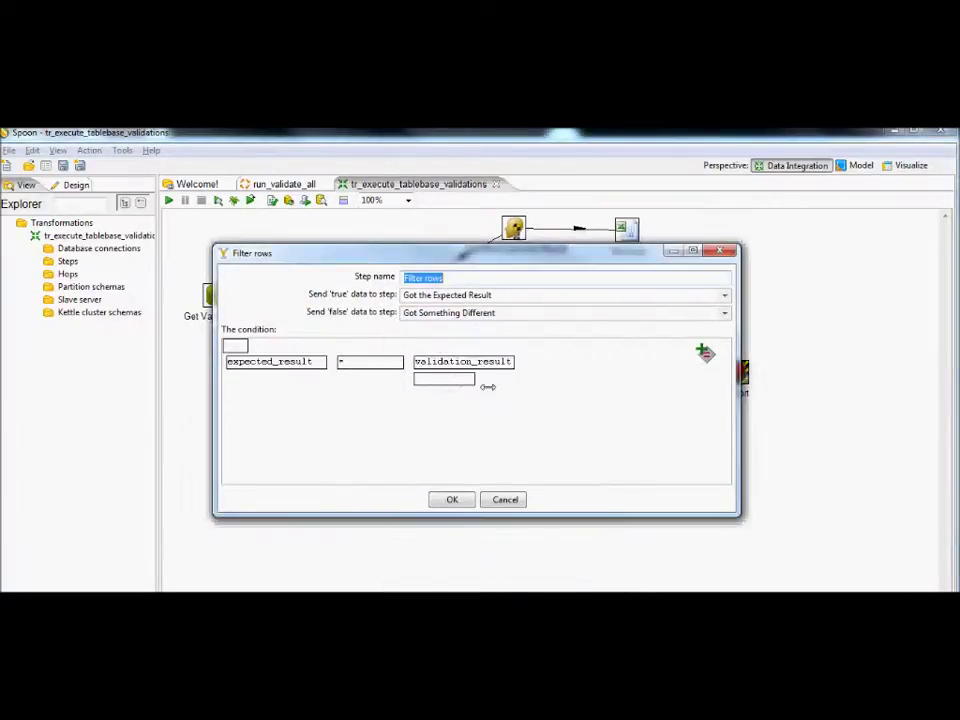
pyautogui.click(515, 500)
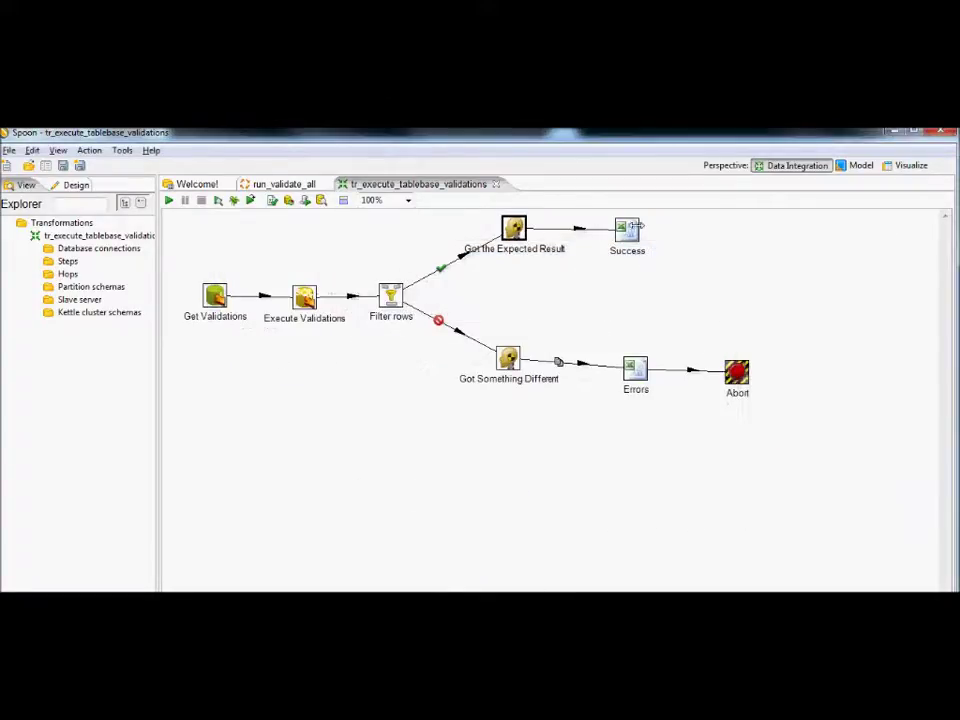
pyautogui.moveTo(634, 226)
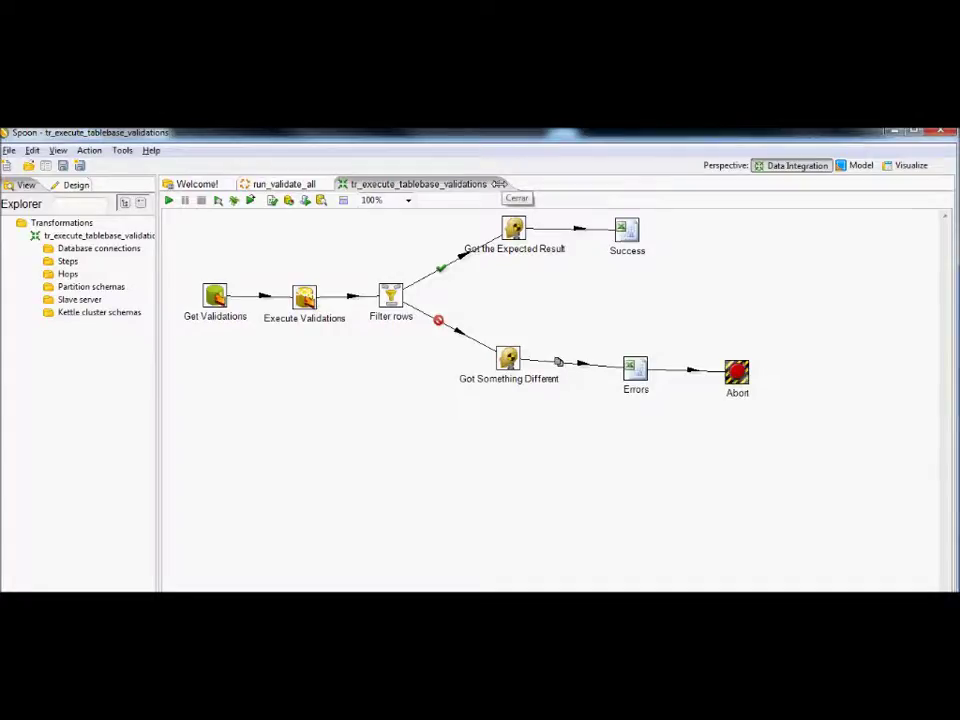
pyautogui.click(498, 184)
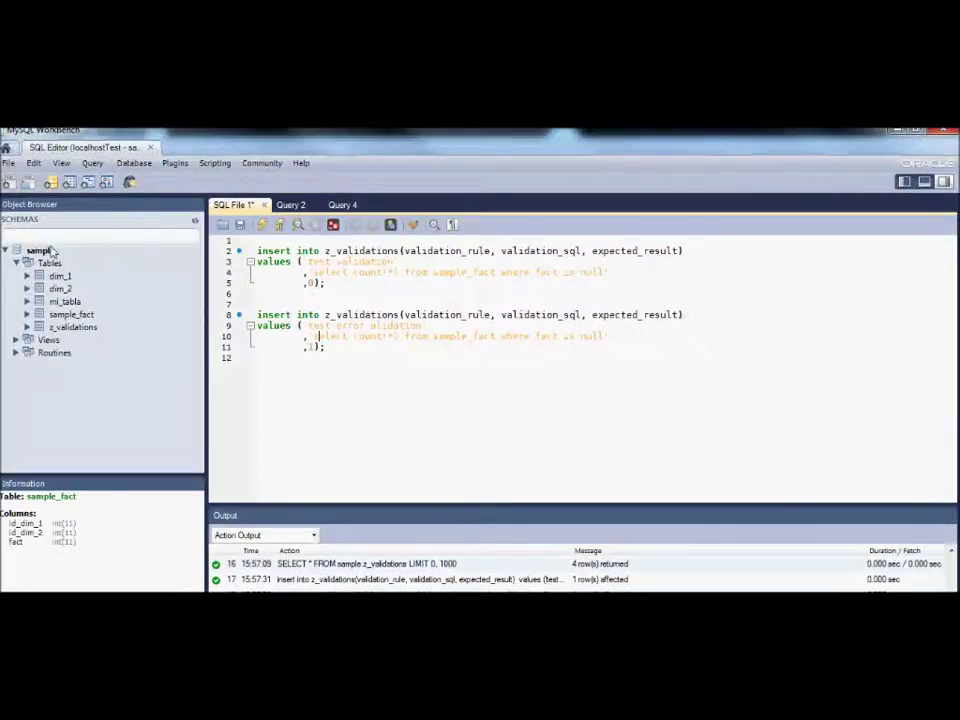
# Step: Refresh the sample schema and try to drop its z_validations table
pyautogui.rightClick(42, 251)
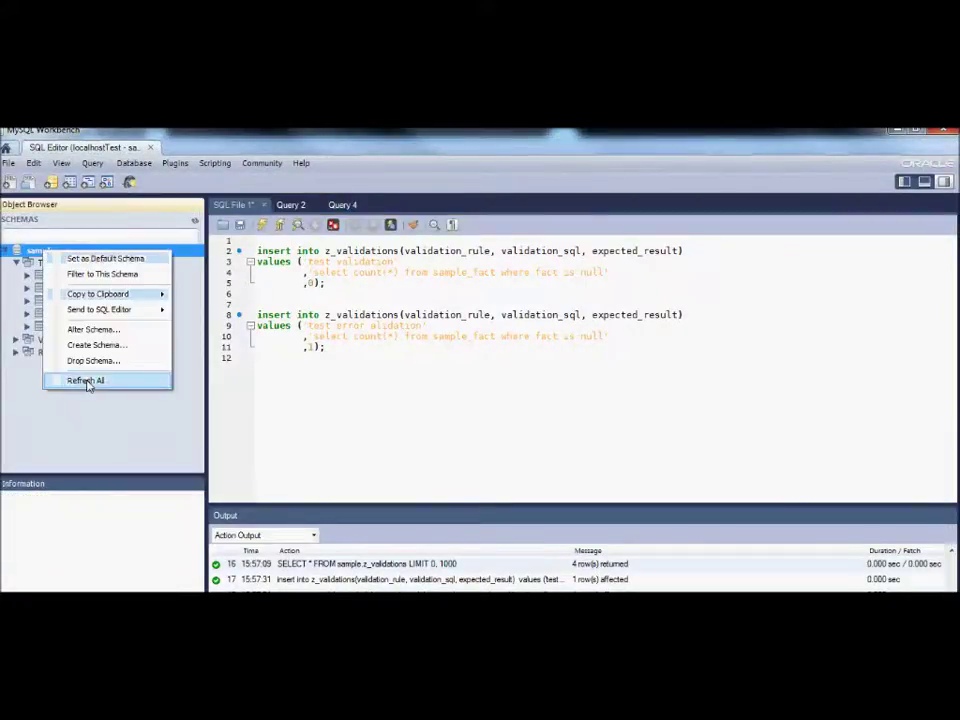
pyautogui.click(86, 381)
pyautogui.click(73, 330)
pyautogui.rightClick(73, 330)
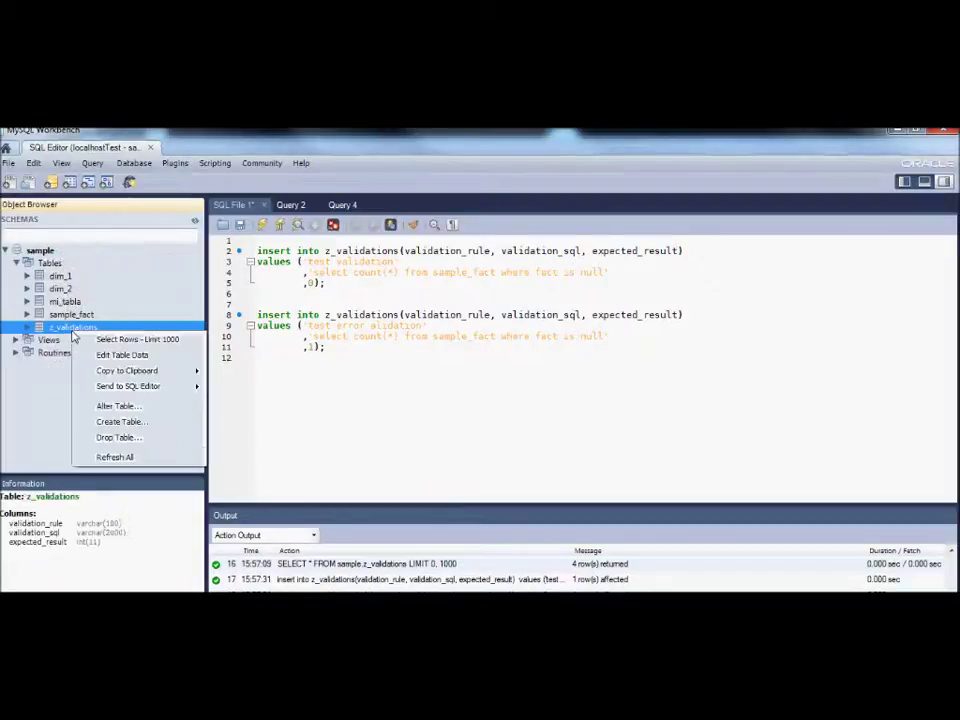
pyautogui.click(152, 439)
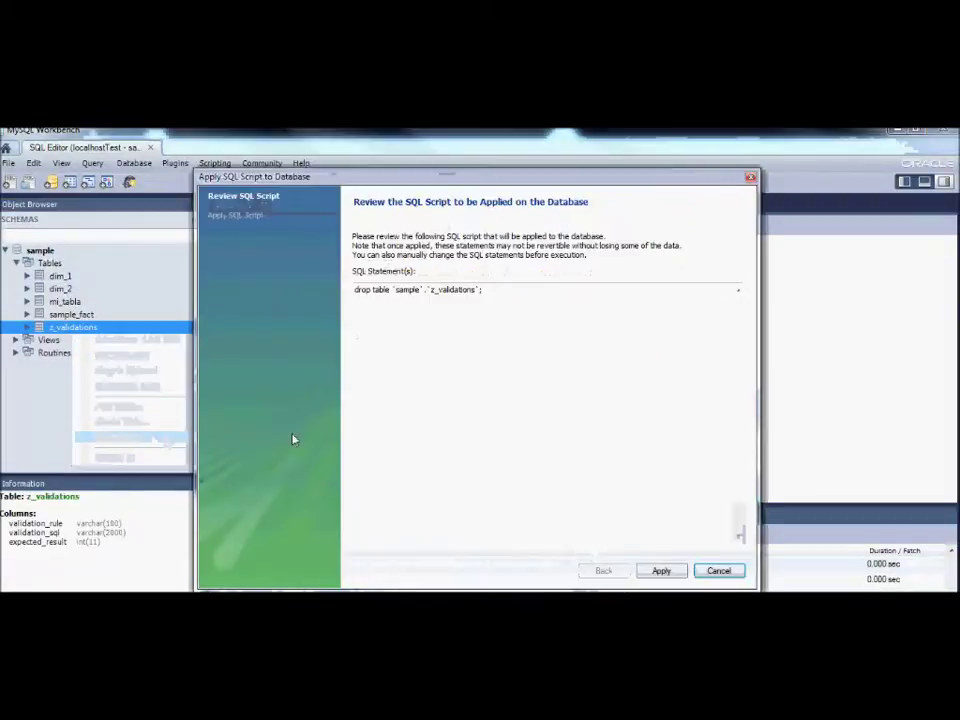
pyautogui.press('Escape')
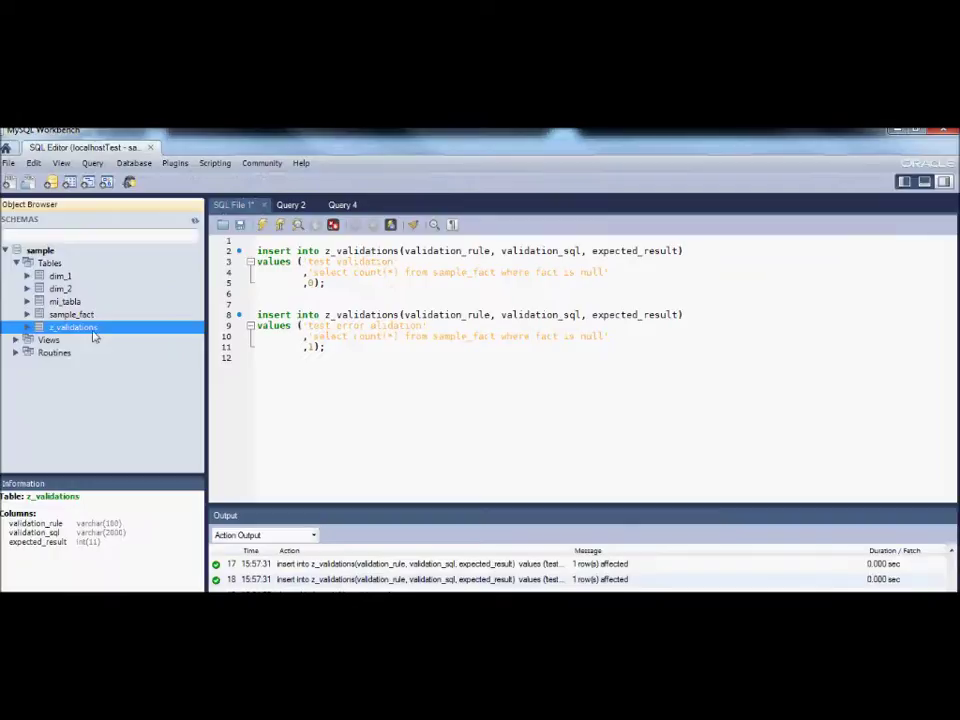
# Step: Drop the z_validations table from the sample schema by applying the drop script to the database
pyautogui.rightClick(73, 333)
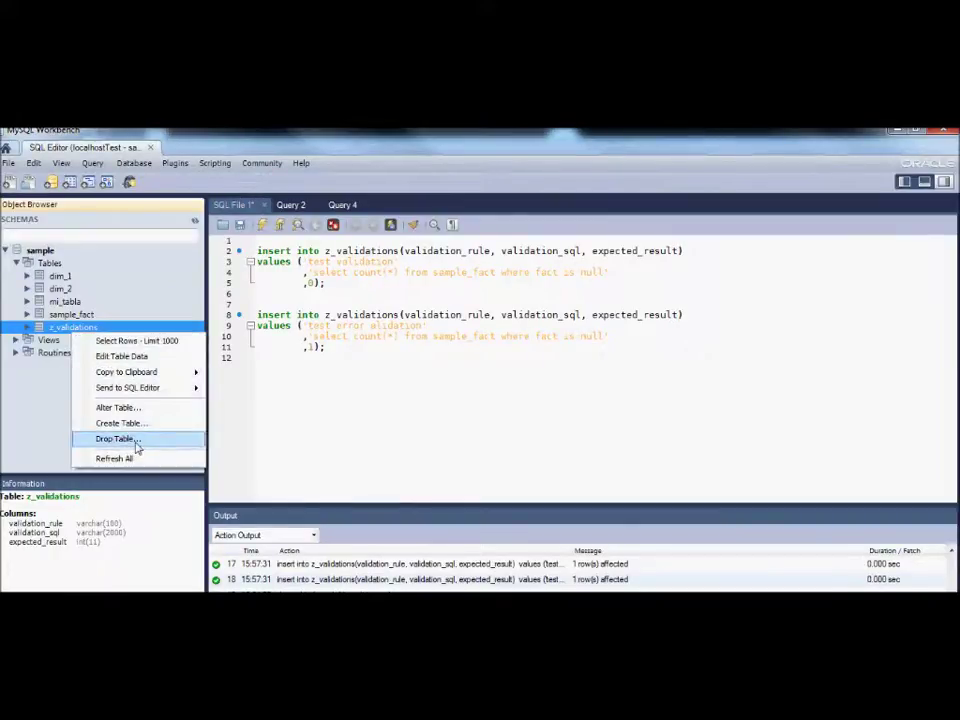
pyautogui.click(118, 439)
pyautogui.click(680, 577)
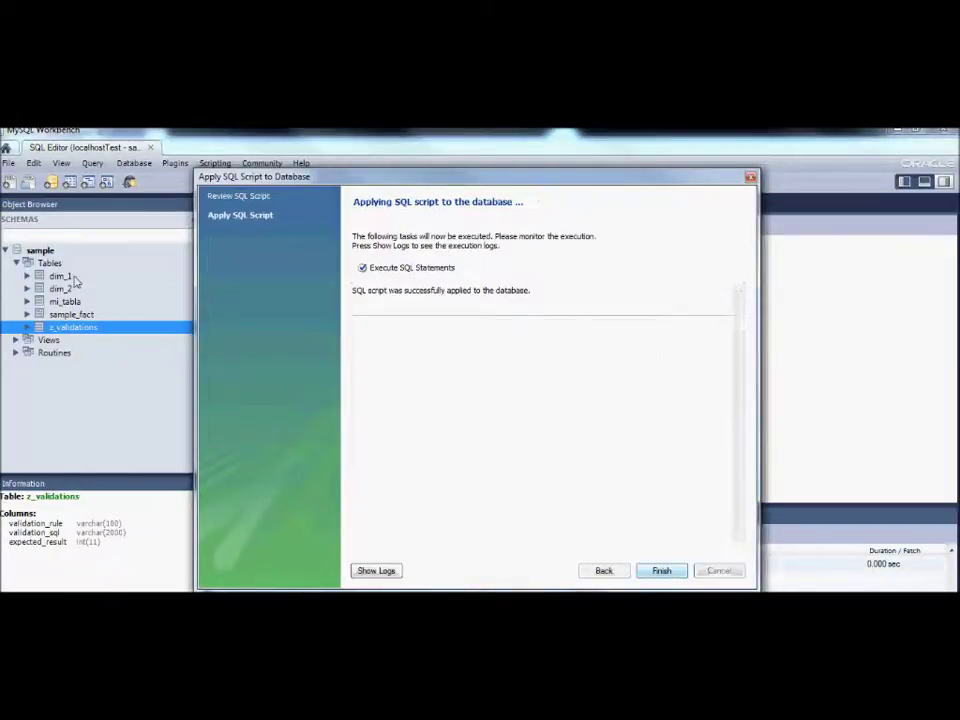
pyautogui.click(680, 577)
pyautogui.click(124, 253)
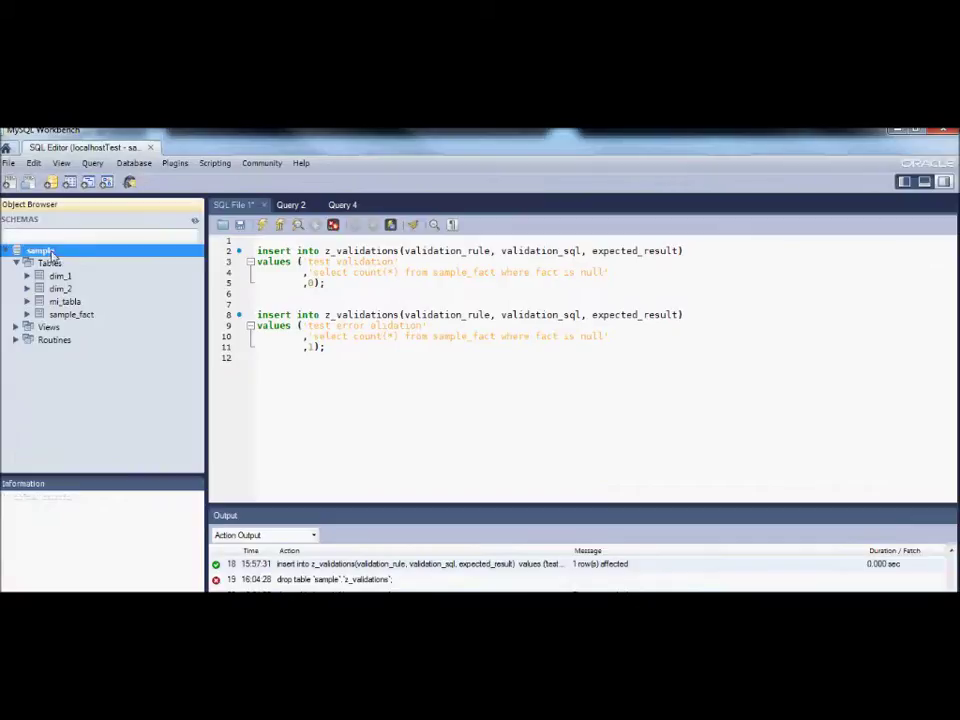
# Step: Switch to Spoon and run the run_validate_all job with local execution and basic logging
pyautogui.click(312, 204)
pyautogui.click(340, 204)
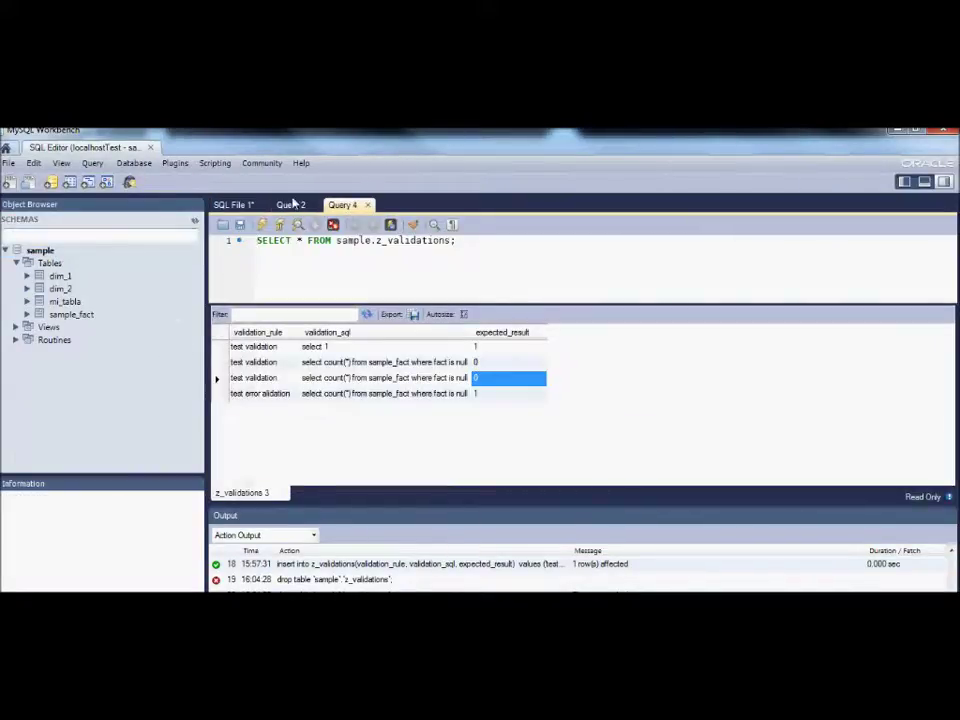
pyautogui.click(292, 204)
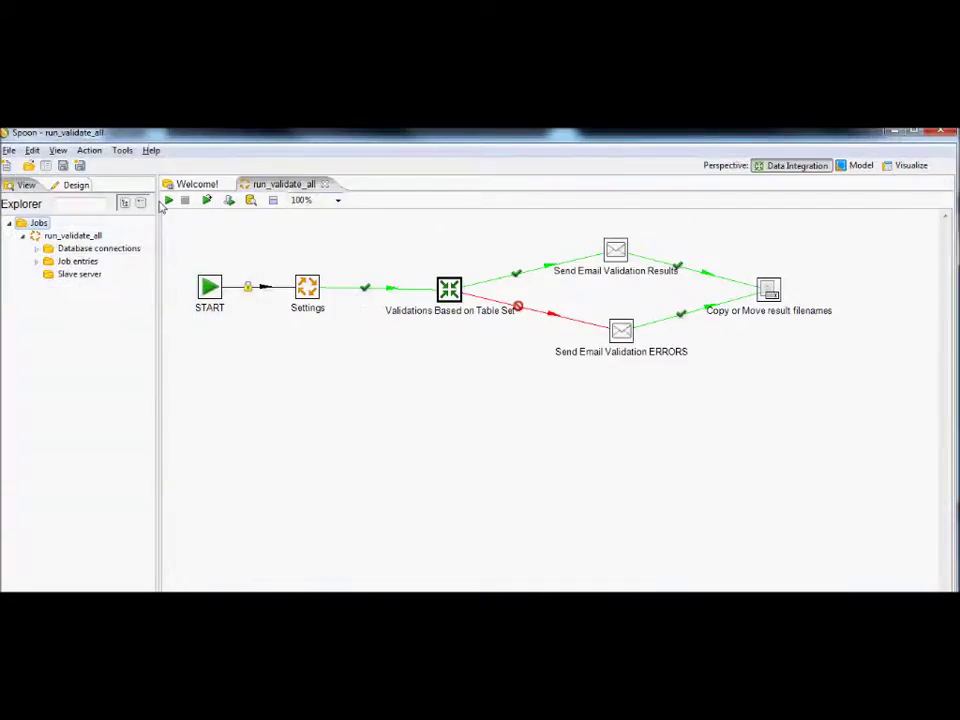
pyautogui.click(169, 201)
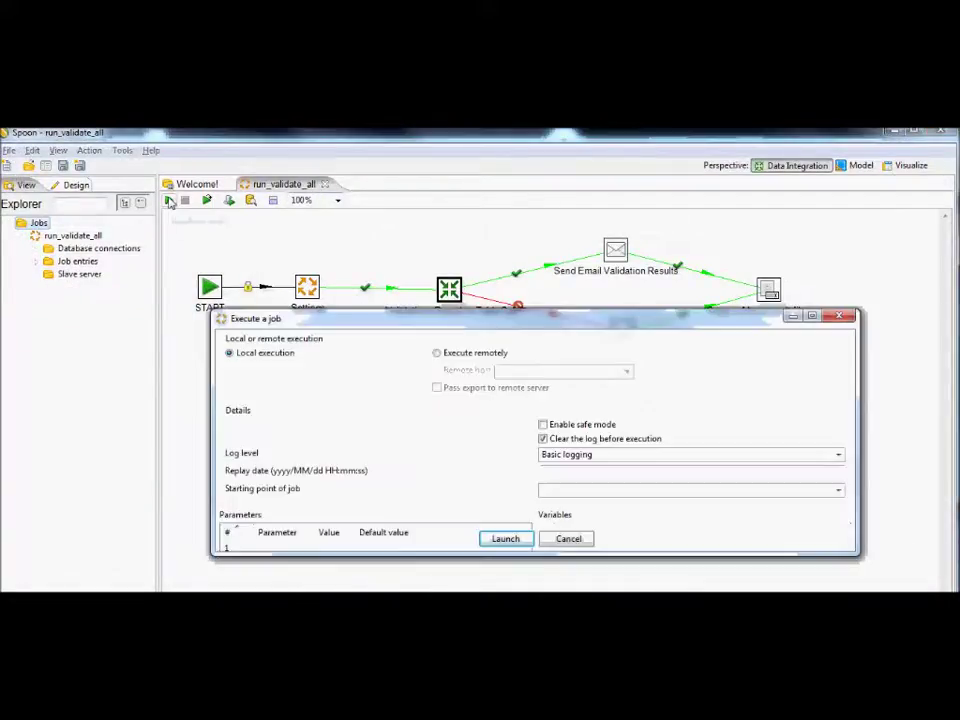
pyautogui.click(505, 539)
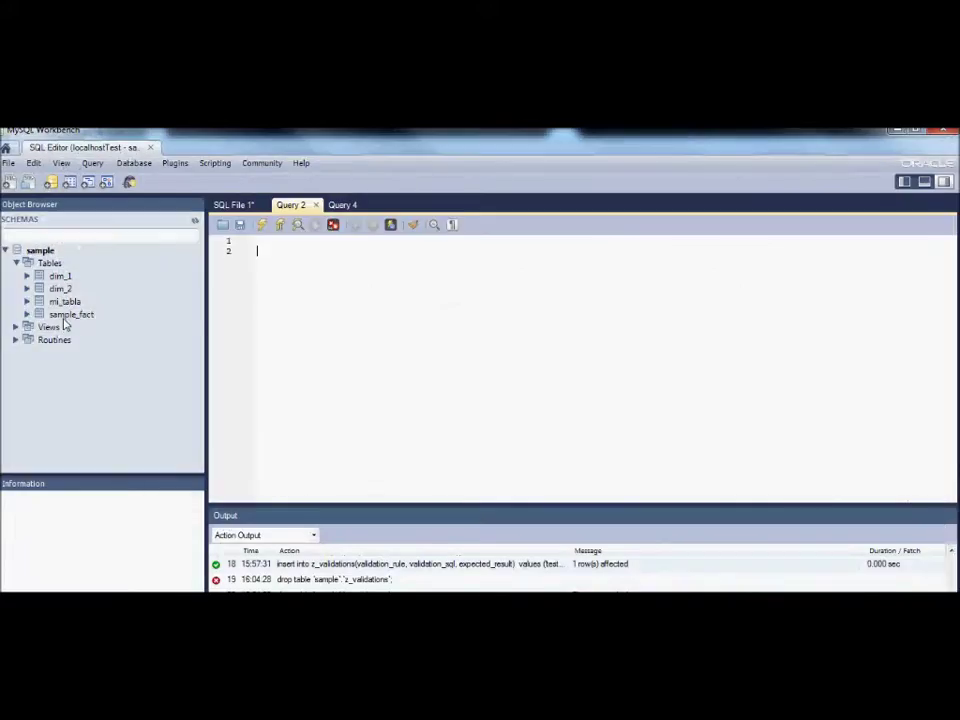
# Step: Switch to MySQL Workbench, refresh the sample schema and query the z_validations rows with the 1000-row limit
pyautogui.click(64, 316)
pyautogui.click(44, 251)
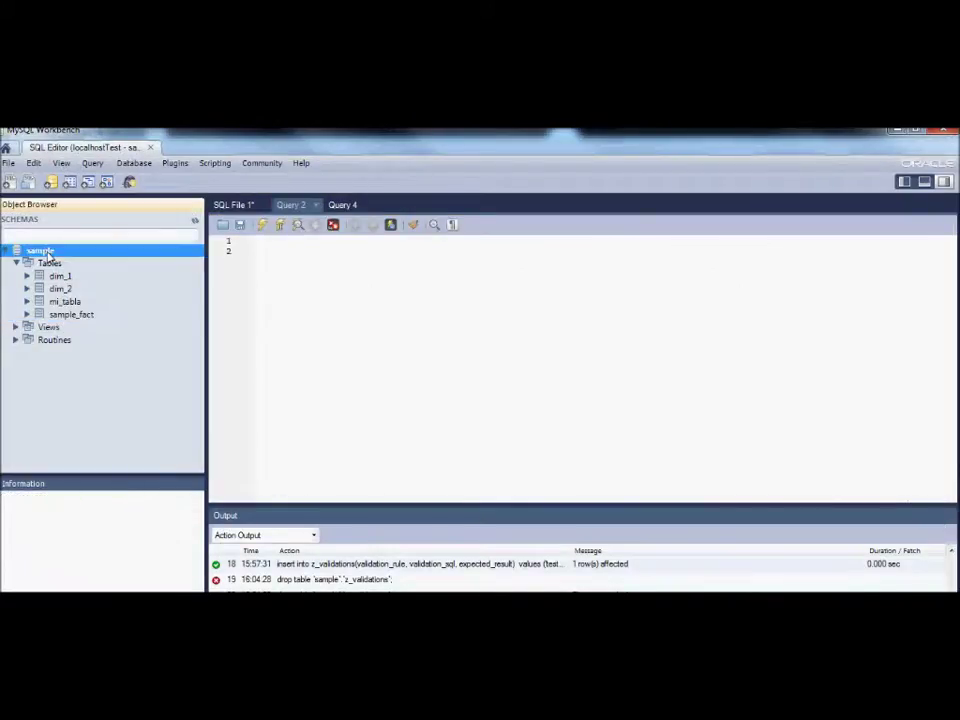
pyautogui.rightClick(47, 257)
pyautogui.click(97, 384)
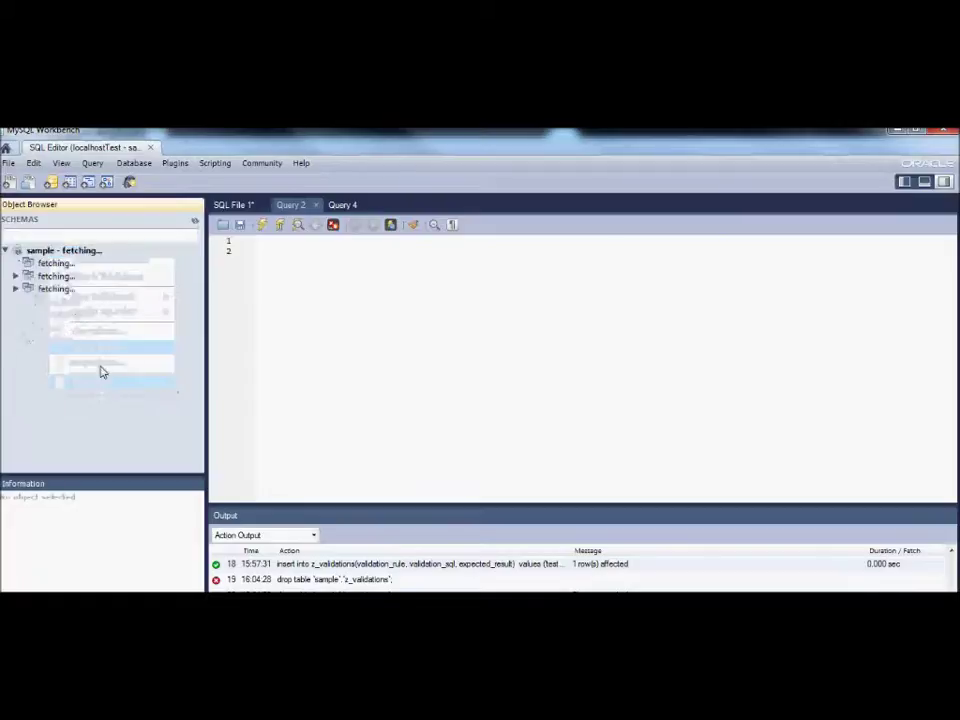
pyautogui.click(52, 328)
pyautogui.rightClick(86, 333)
pyautogui.click(110, 339)
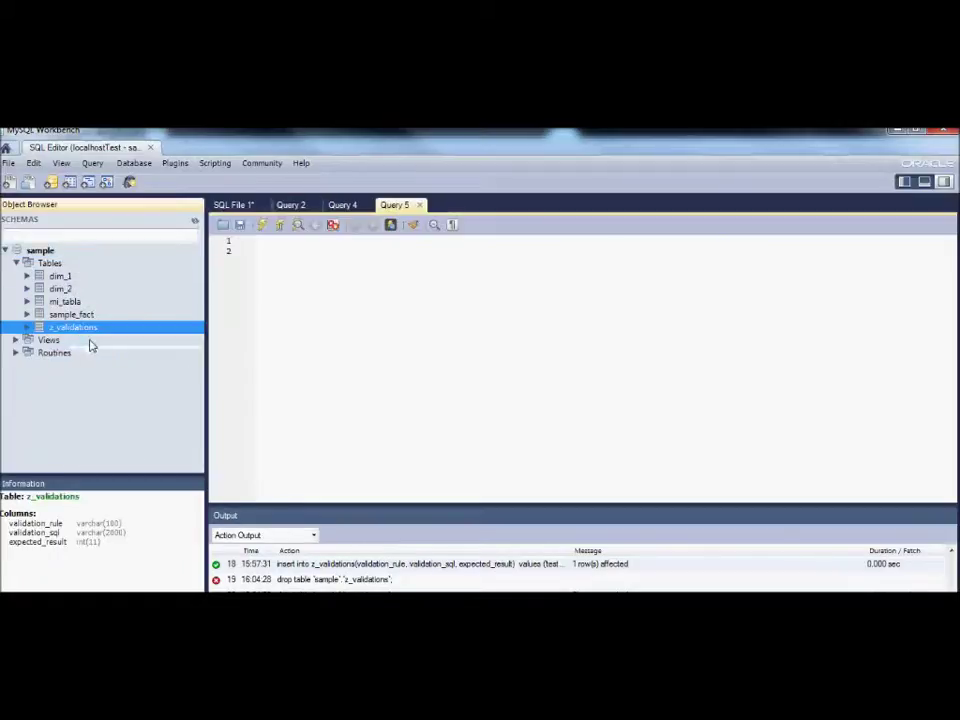
# Step: Examine the rule name, validation SQL and expected result of the row in the z_validations result grid
pyautogui.click(278, 348)
pyautogui.click(412, 350)
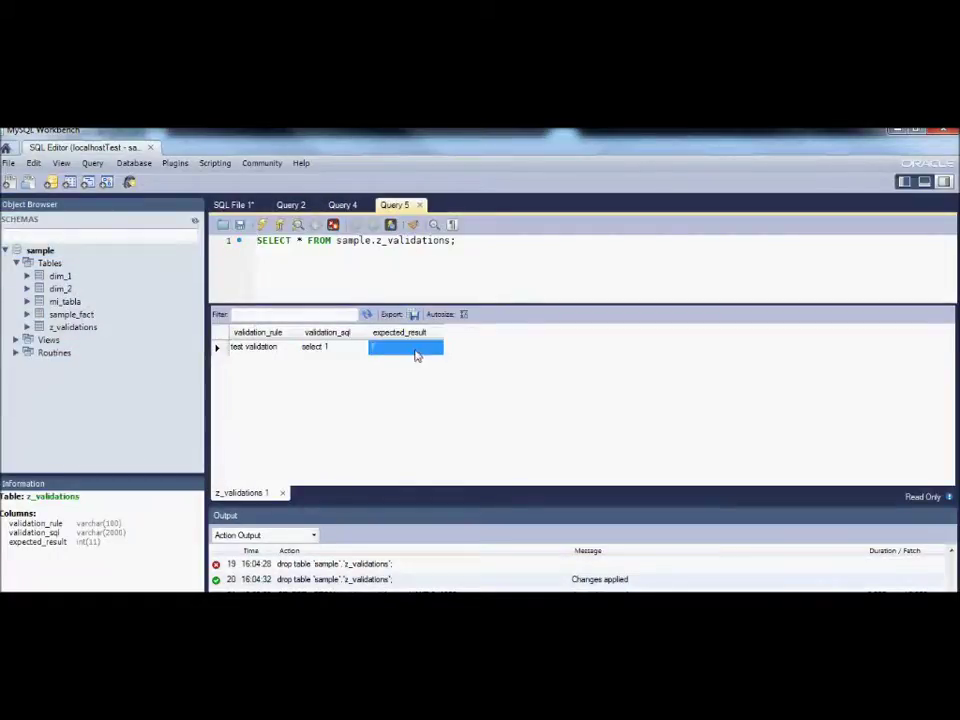
pyautogui.doubleClick(283, 348)
pyautogui.click(351, 350)
pyautogui.click(403, 350)
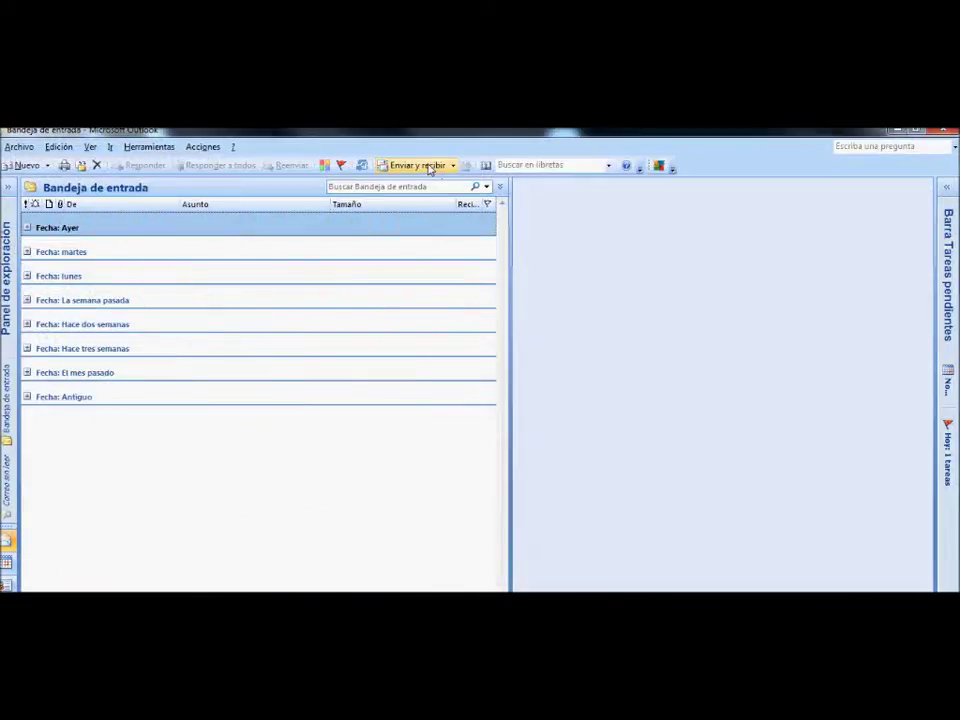
# Step: Switch to Outlook, fetch new mail and open the ValidationsSuccess2012_08_16__1604.xls attachment of the Validations Results message
pyautogui.click(418, 165)
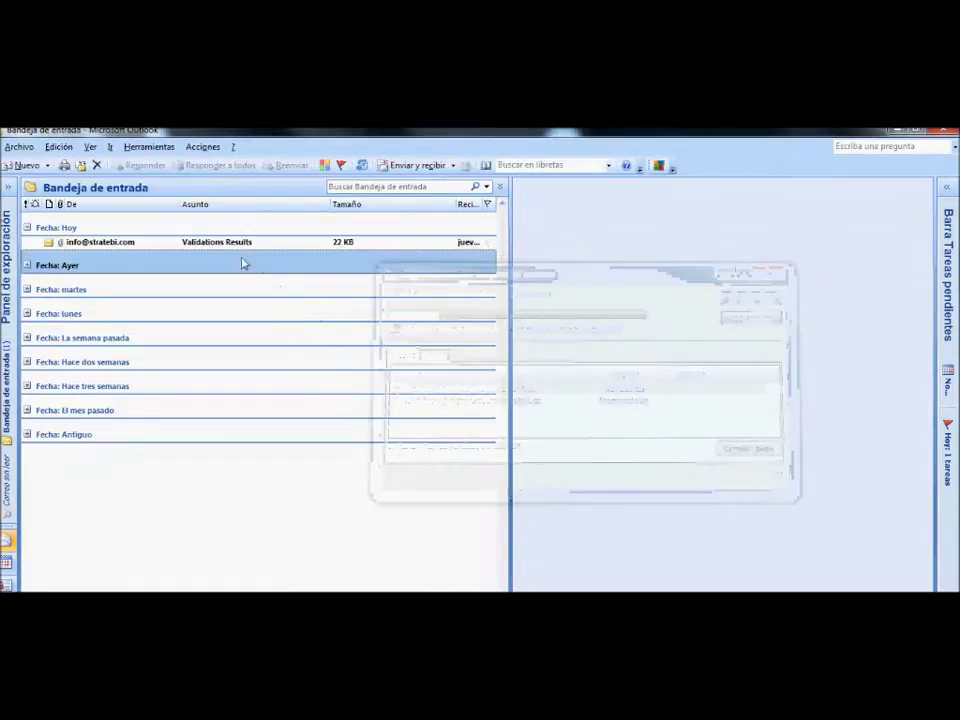
pyautogui.click(229, 244)
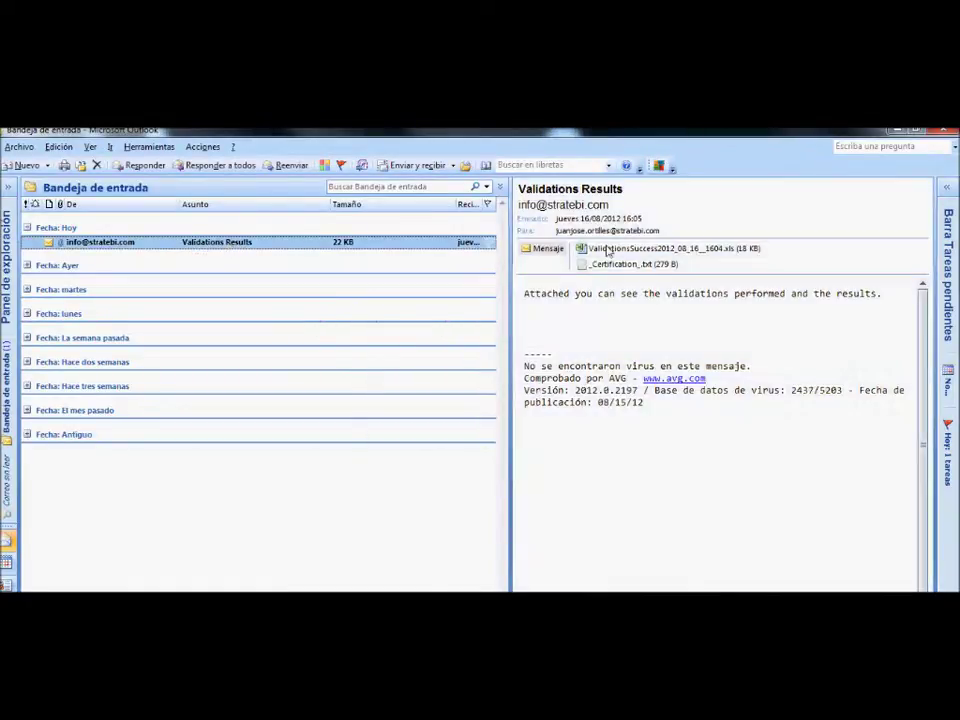
pyautogui.click(665, 249)
pyautogui.click(699, 247)
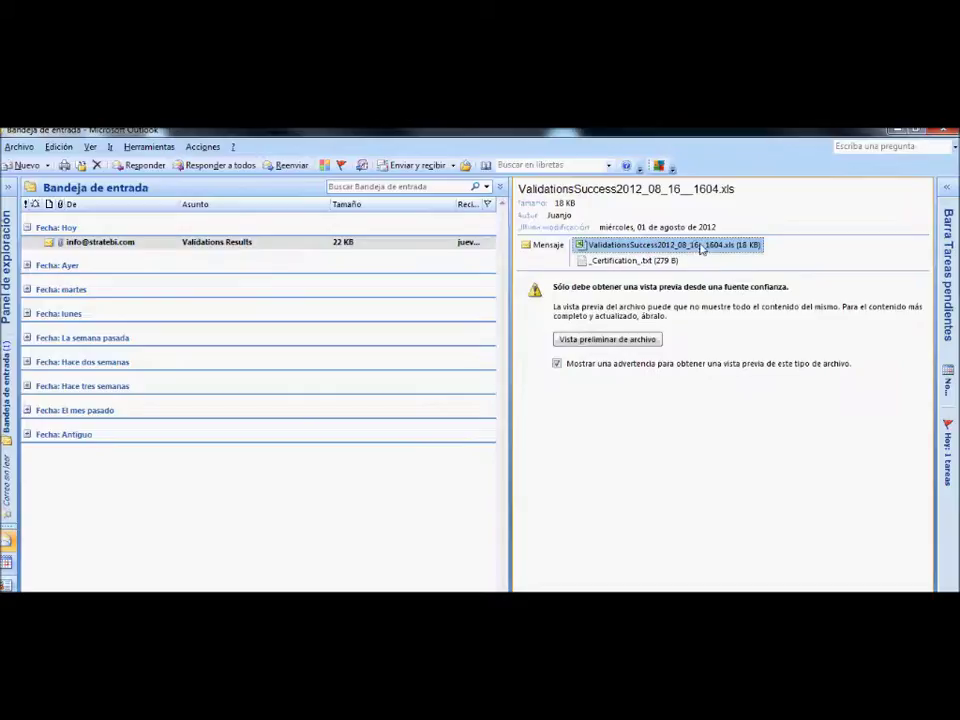
pyautogui.doubleClick(622, 247)
pyautogui.click(390, 420)
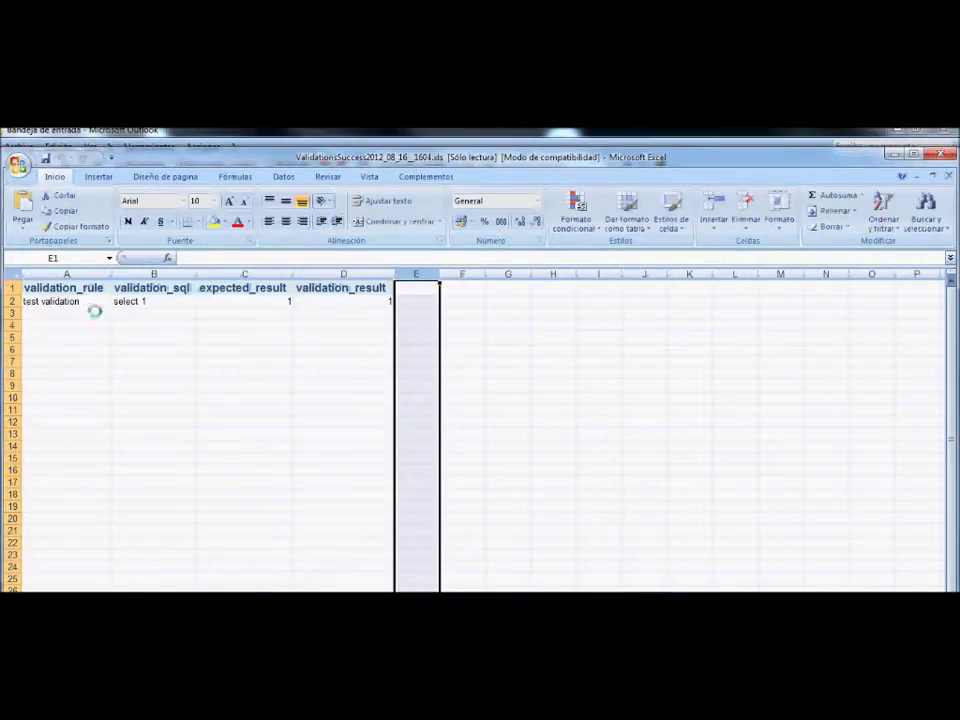
# Step: Examine the rule, SQL, expected result and validation result in row 2, and close the workbook
pyautogui.click(86, 302)
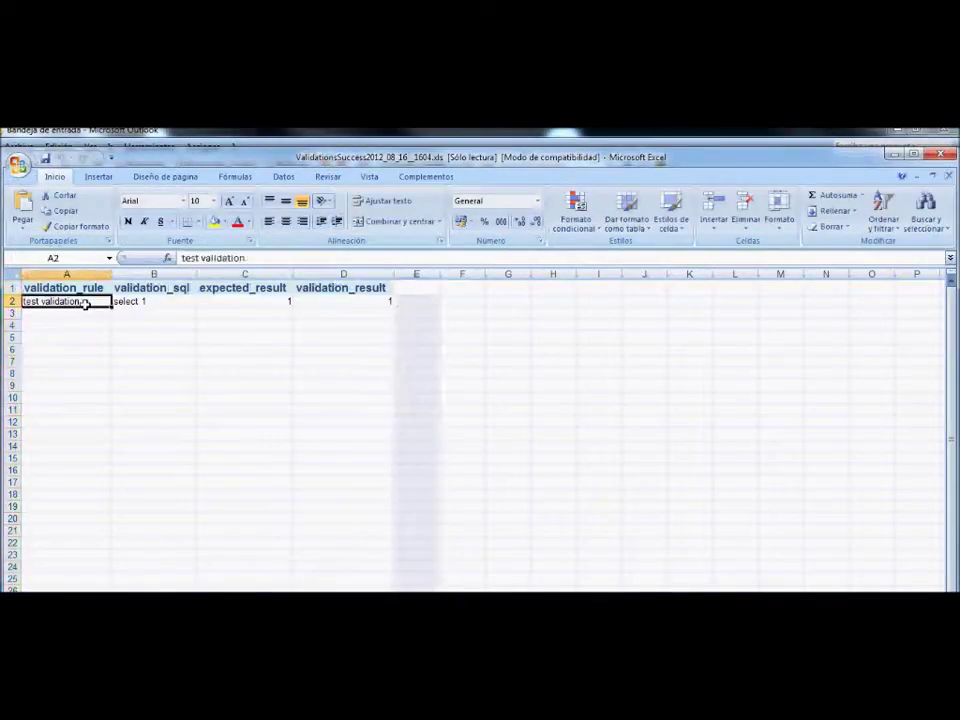
pyautogui.click(137, 302)
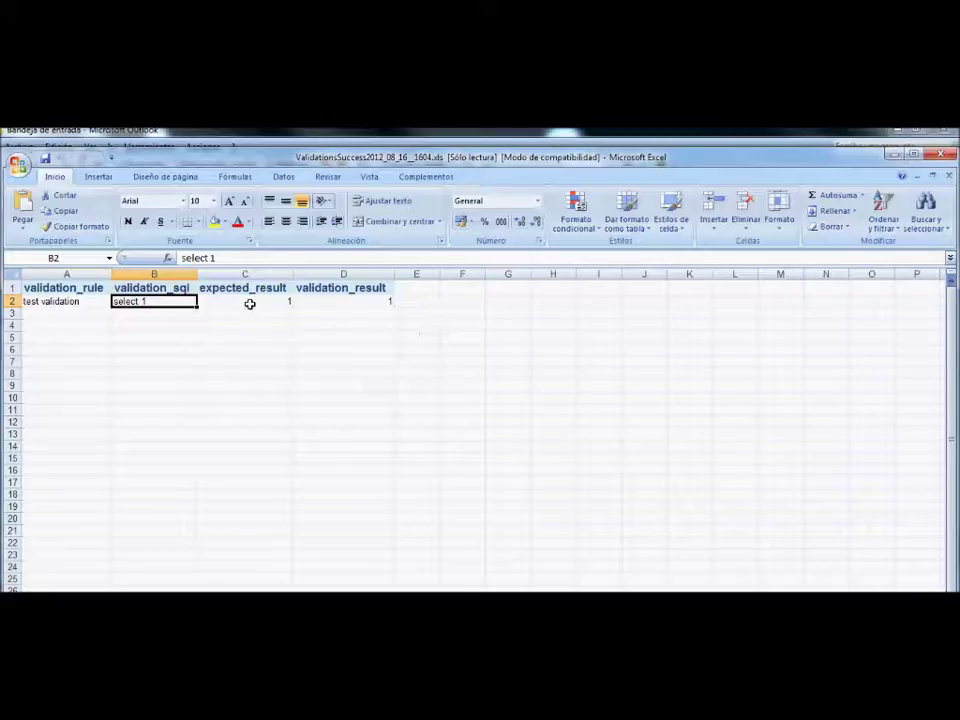
pyautogui.click(250, 303)
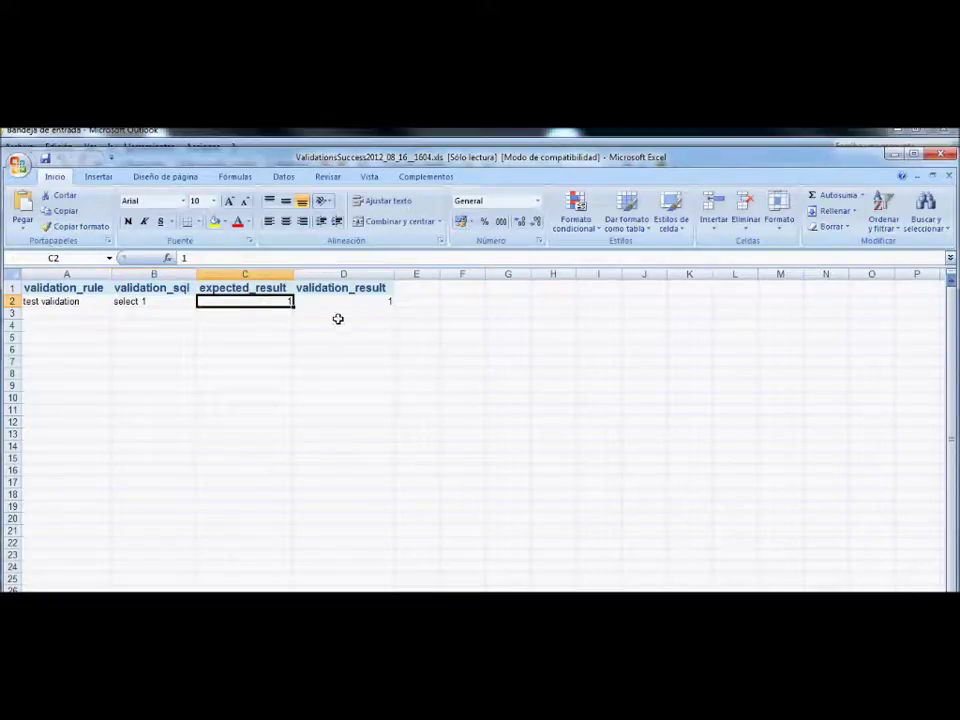
pyautogui.click(369, 304)
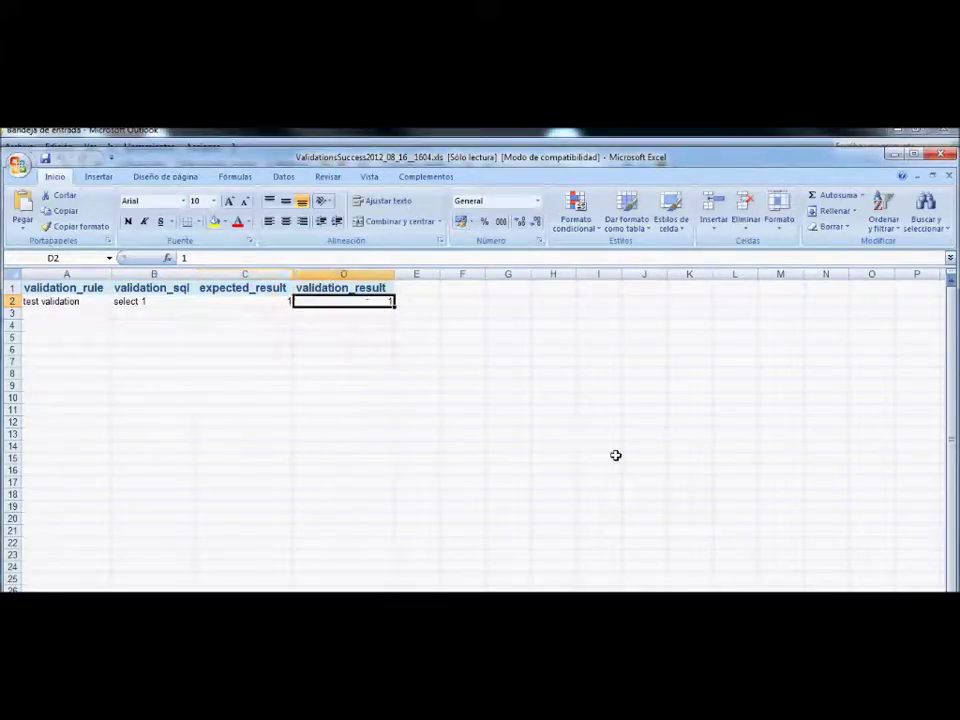
pyautogui.click(938, 154)
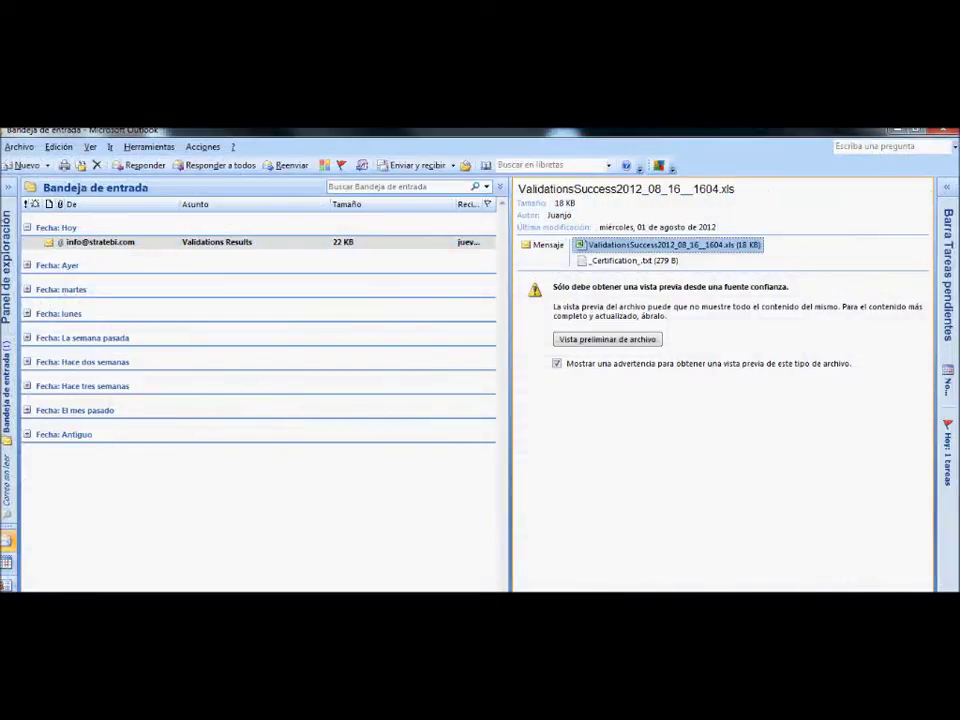
# Step: Switch to MySQL Workbench and examine SQL File 1's two z_validations insert statements and the first one's rule name
pyautogui.hotkey('alt', 'Tab')
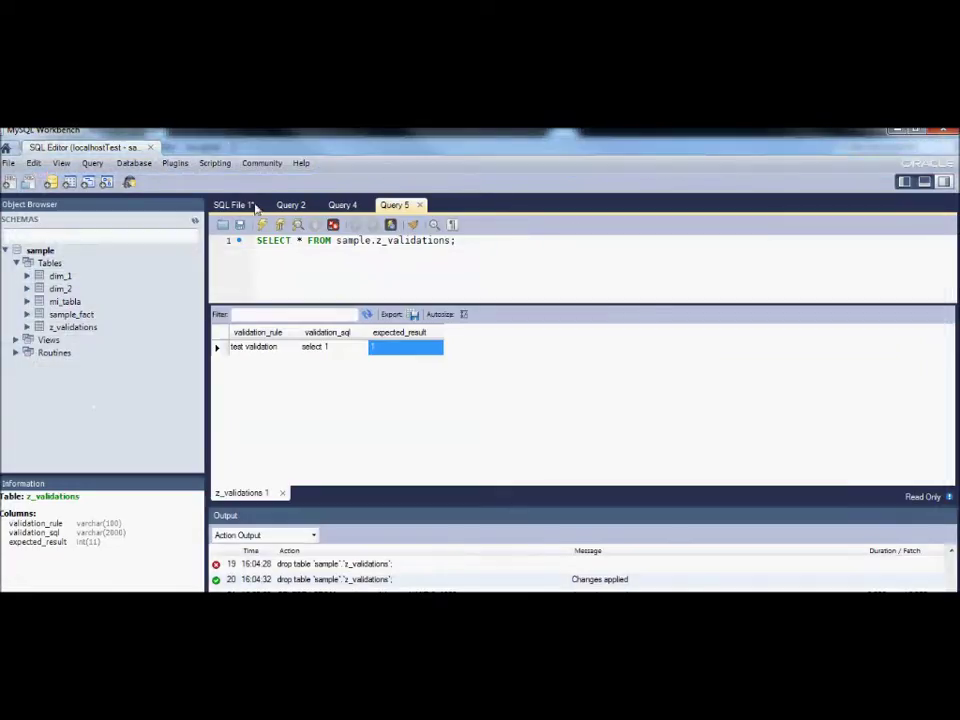
pyautogui.click(290, 205)
pyautogui.click(232, 205)
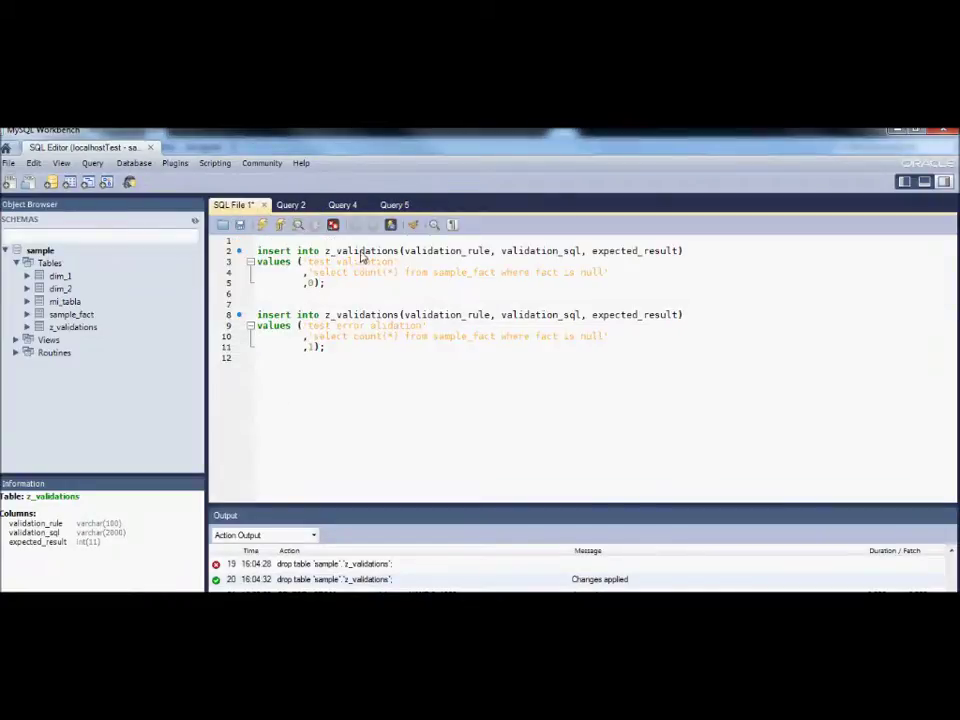
pyautogui.click(360, 392)
pyautogui.hotkey('ctrl', 'a')
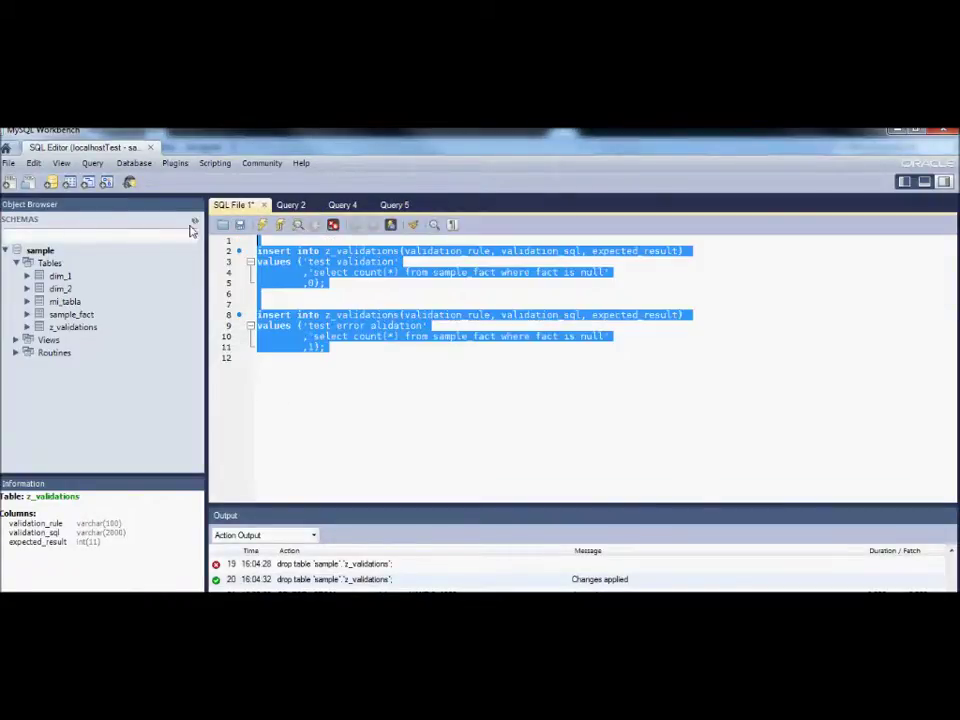
pyautogui.click(367, 394)
pyautogui.moveTo(366, 394); pyautogui.dragTo(240, 241)
pyautogui.click(357, 263)
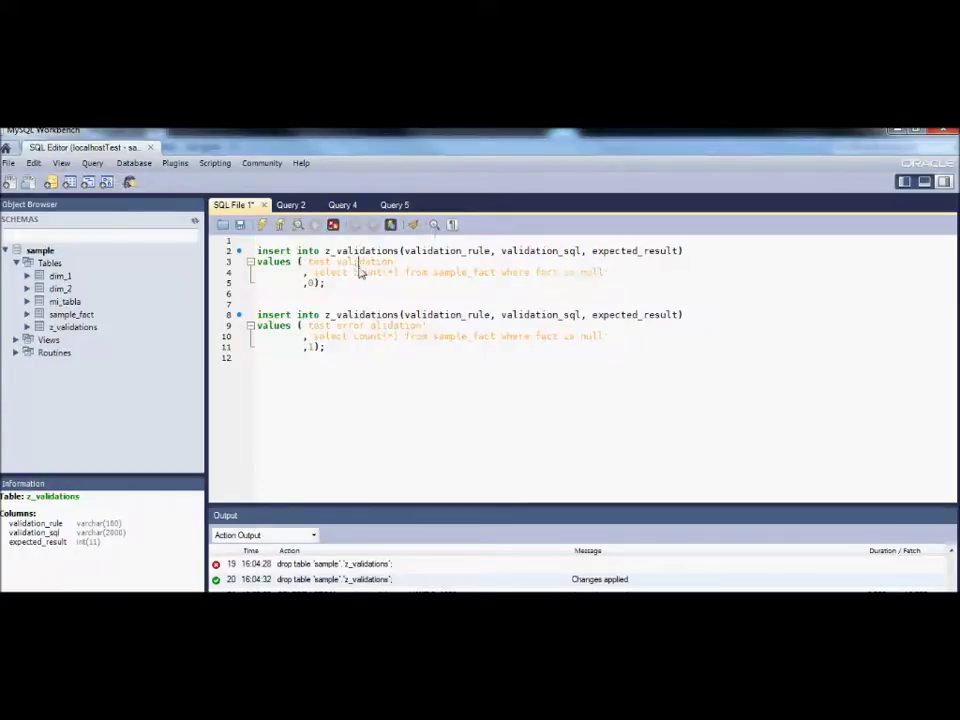
pyautogui.moveTo(303, 262); pyautogui.dragTo(400, 263)
pyautogui.click(397, 303)
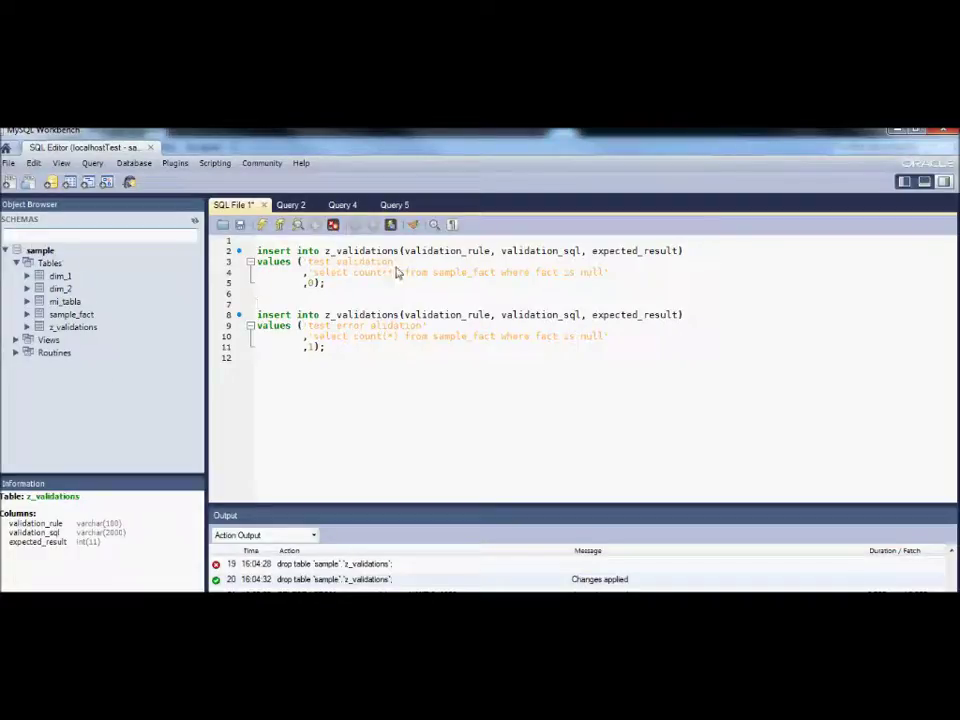
# Step: Inspect the columns of dim_1, dim_2 and sample_fact, and examine the null-fact count query in the first insert statement
pyautogui.click(60, 276)
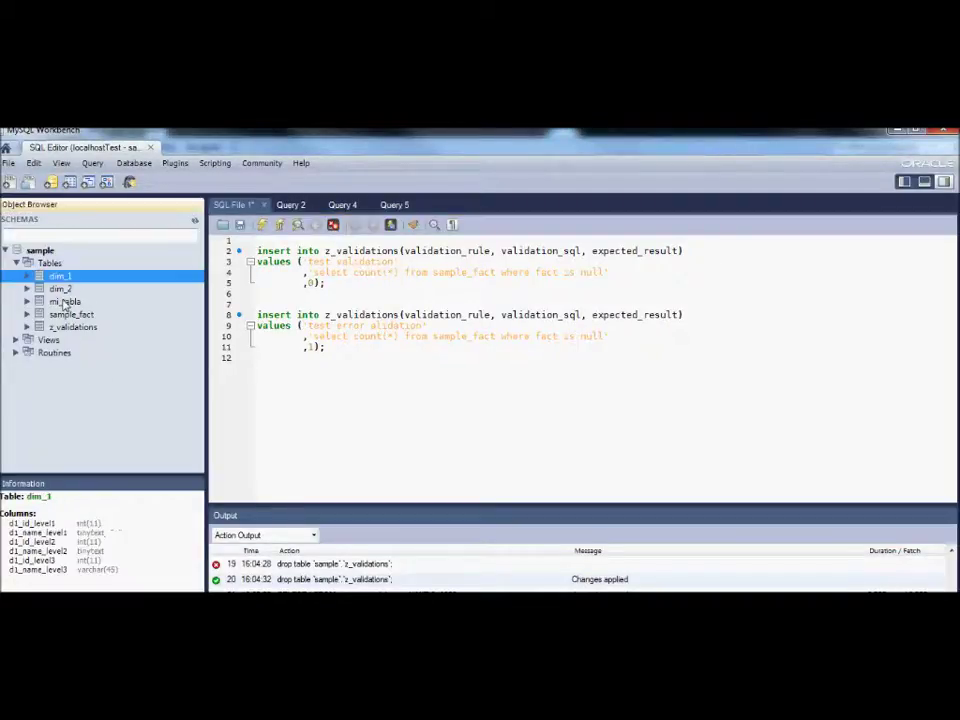
pyautogui.click(60, 288)
pyautogui.click(70, 314)
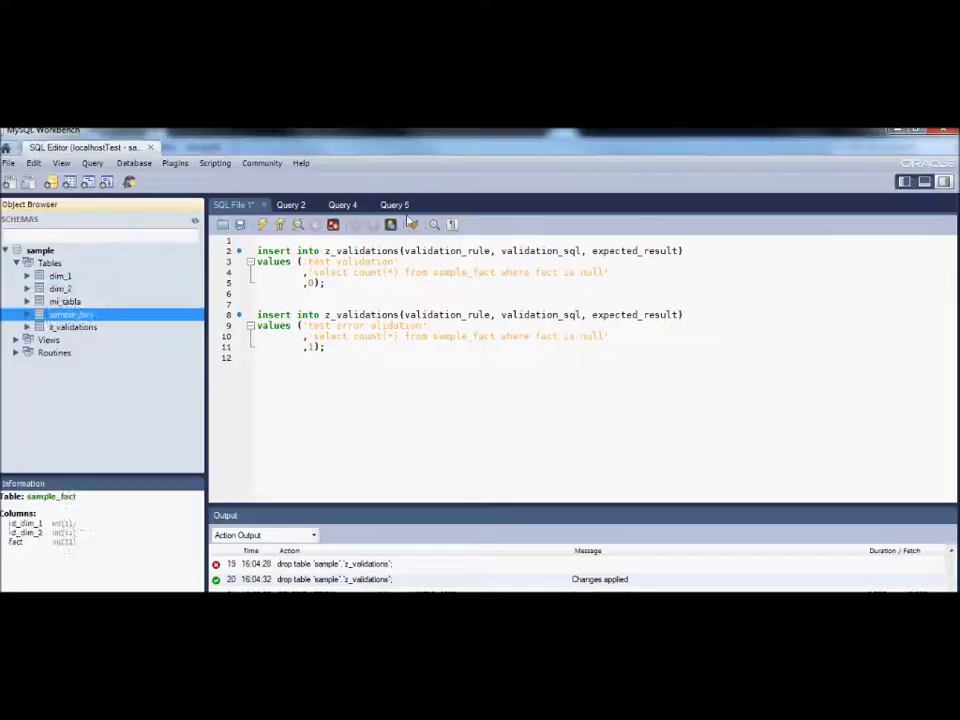
pyautogui.moveTo(313, 279); pyautogui.dragTo(536, 272)
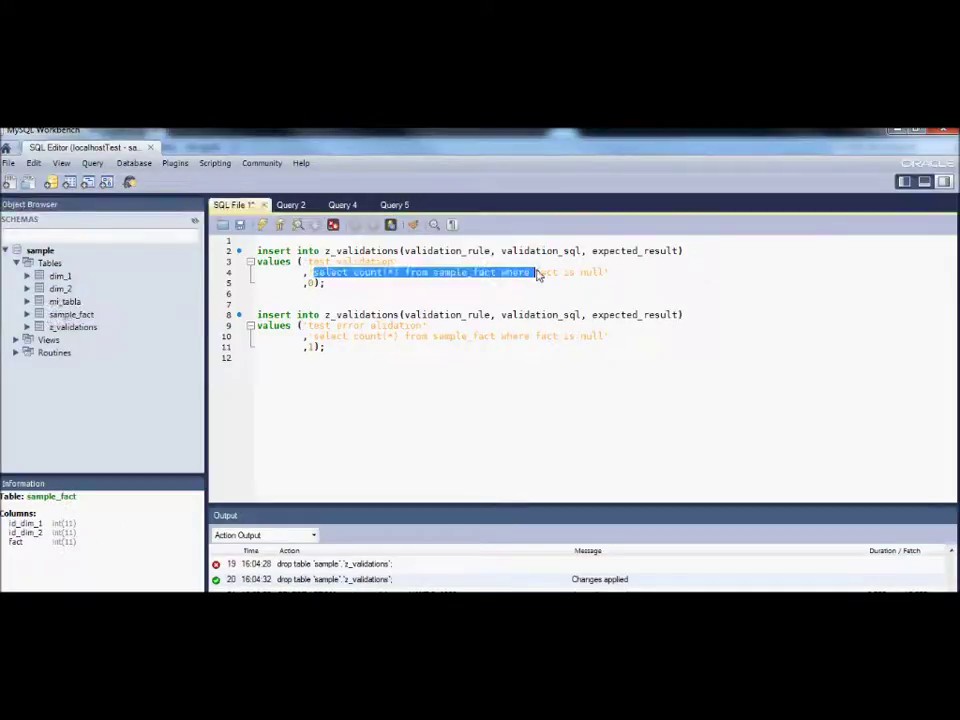
pyautogui.click(658, 289)
pyautogui.moveTo(603, 279); pyautogui.dragTo(461, 272)
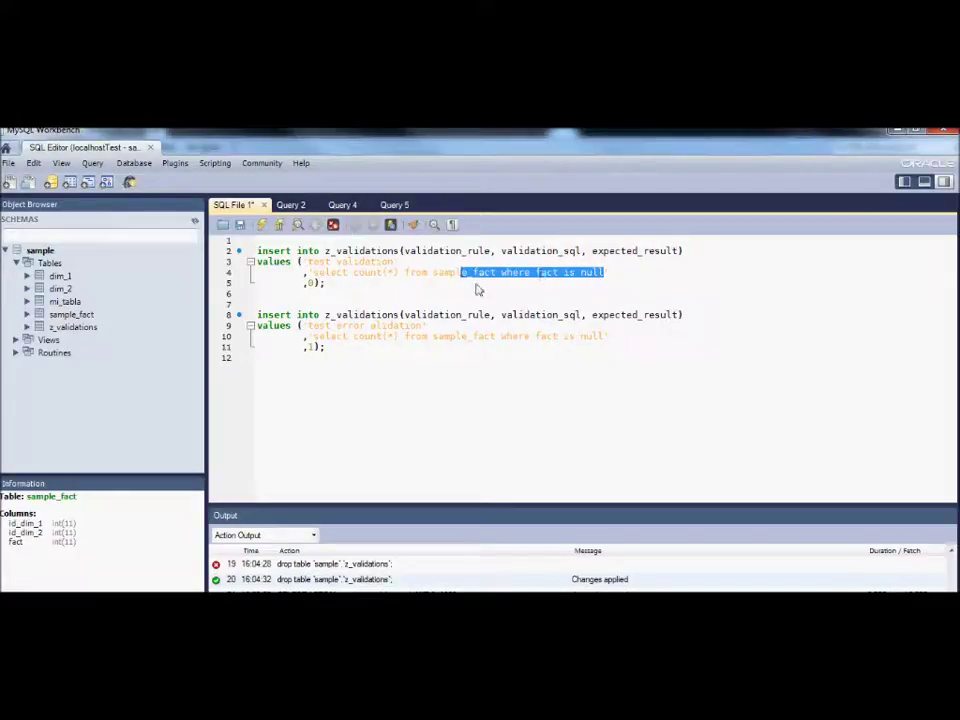
pyautogui.click(688, 283)
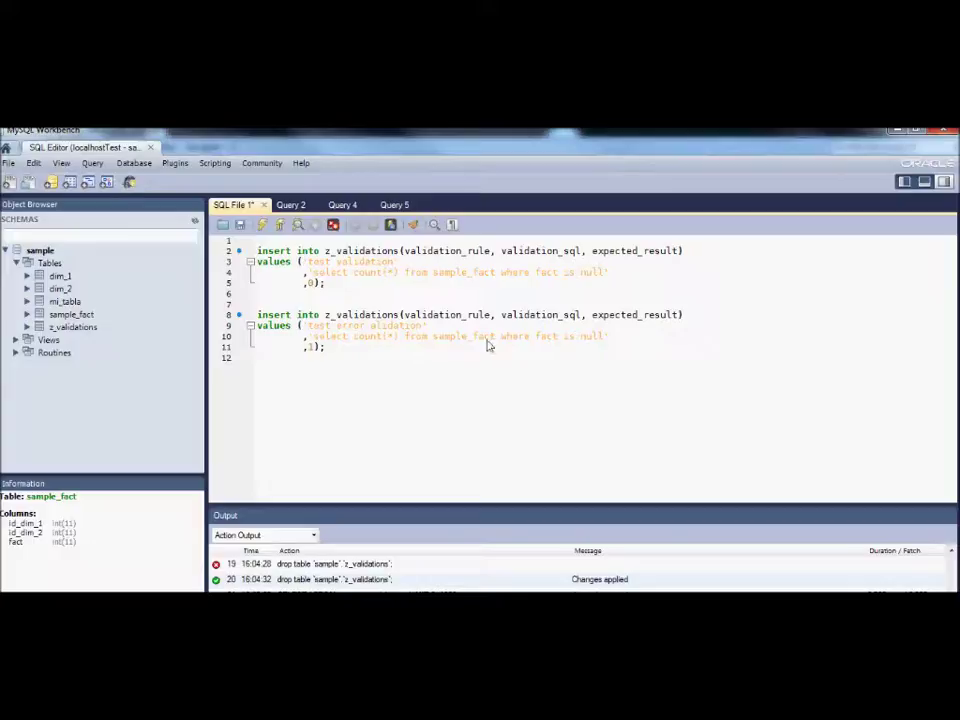
# Step: Examine the second insert statement's query and expected result, and run both z_validations insert statements
pyautogui.moveTo(507, 337); pyautogui.dragTo(339, 337)
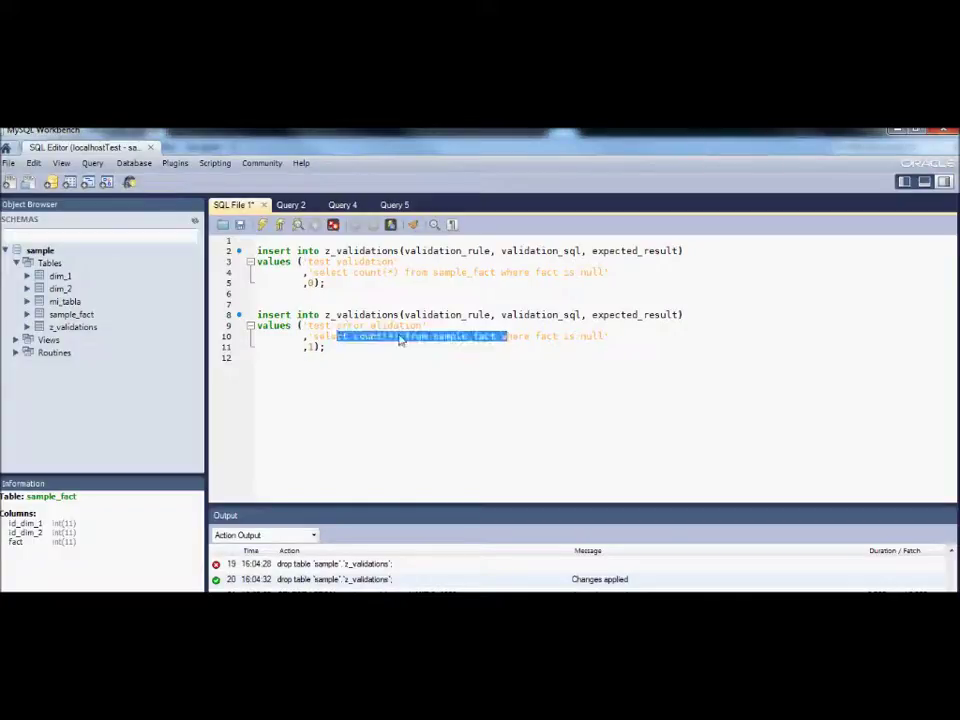
pyautogui.doubleClick(308, 347)
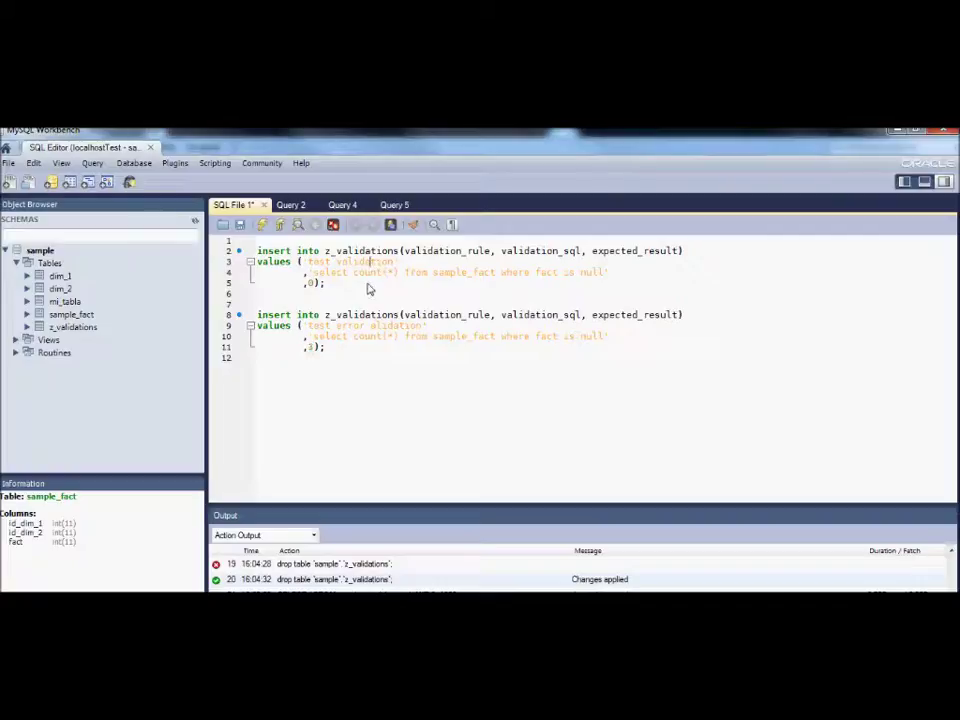
pyautogui.moveTo(369, 289); pyautogui.dragTo(276, 218)
pyautogui.moveTo(328, 348); pyautogui.dragTo(249, 315)
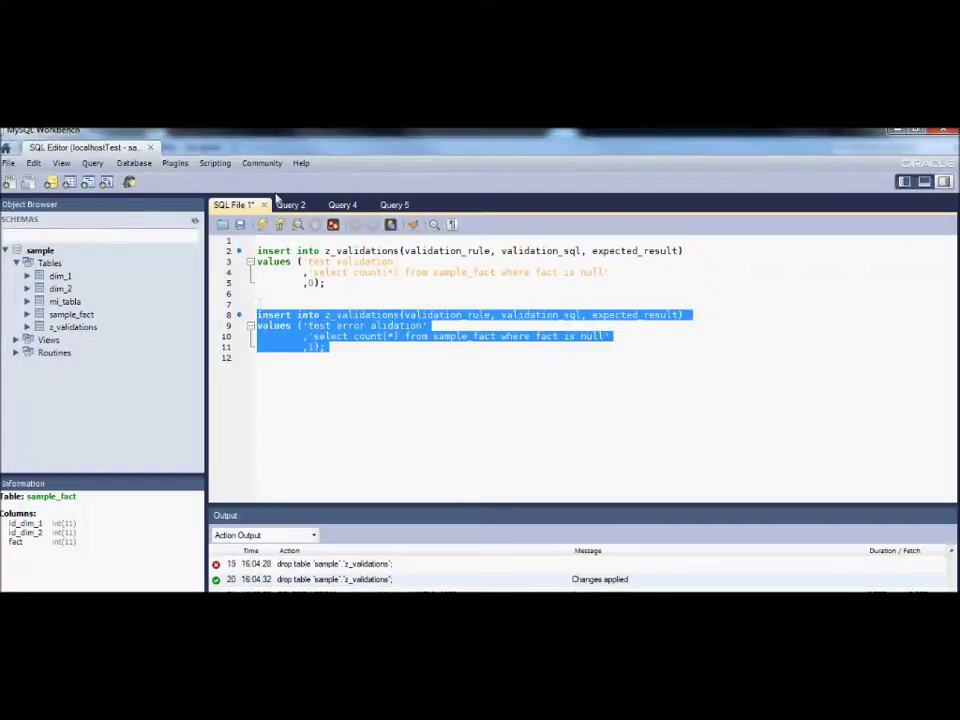
pyautogui.click(267, 270)
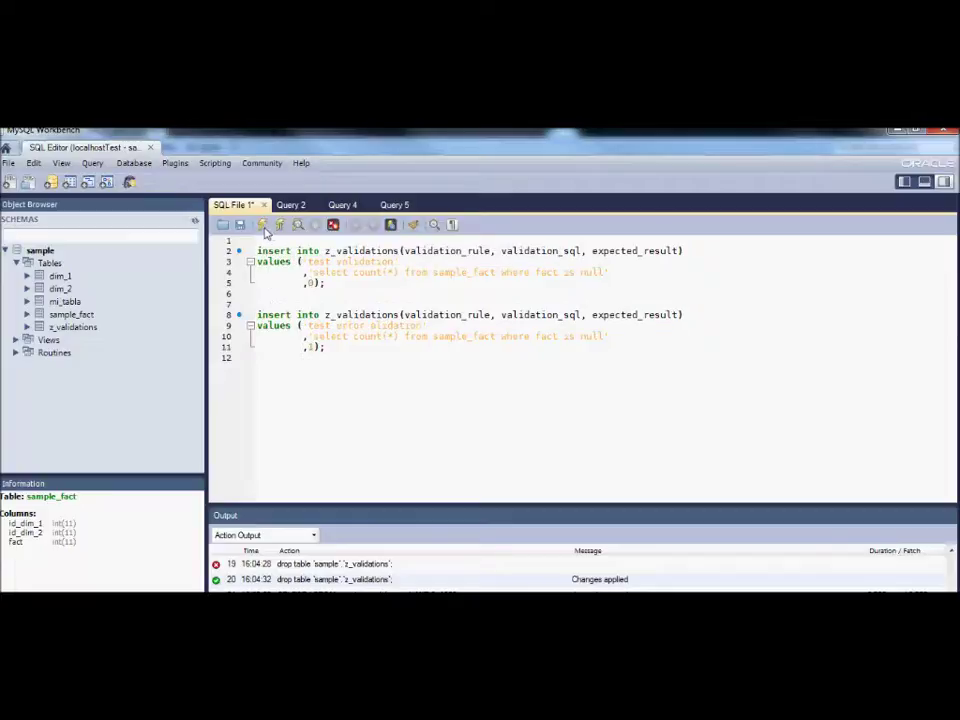
pyautogui.click(264, 228)
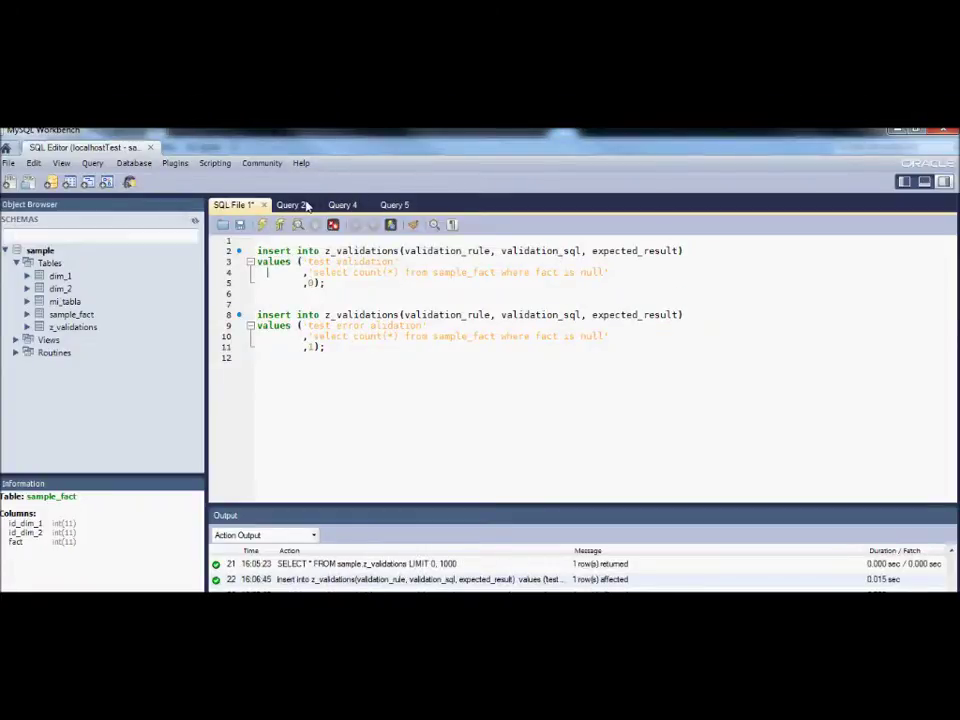
# Step: Rerun the SELECT on sample.z_validations in Query 5
pyautogui.click(300, 205)
pyautogui.click(342, 205)
pyautogui.click(396, 205)
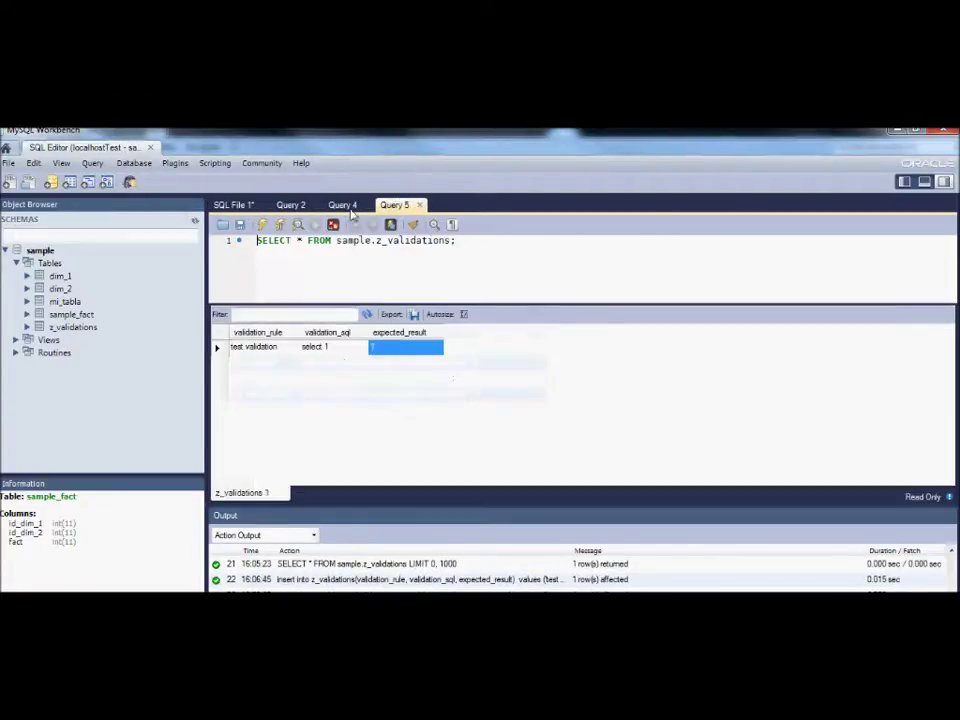
pyautogui.click(264, 228)
# Step: Examine the rule, SQL and expected result of each z_validations row
pyautogui.click(281, 346)
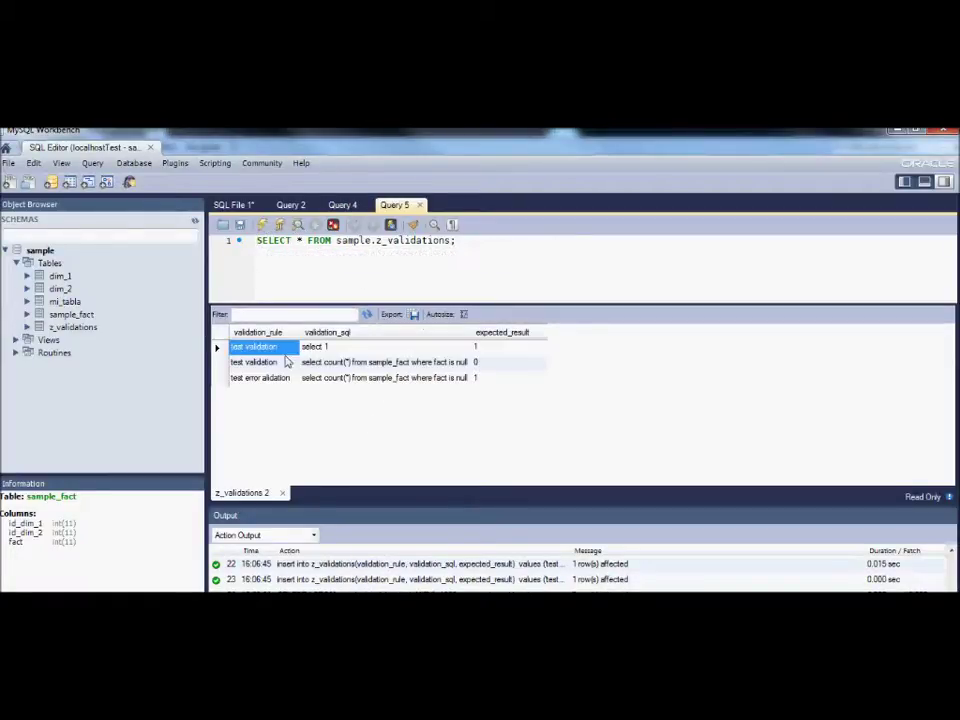
pyautogui.click(453, 348)
pyautogui.click(529, 350)
pyautogui.click(271, 362)
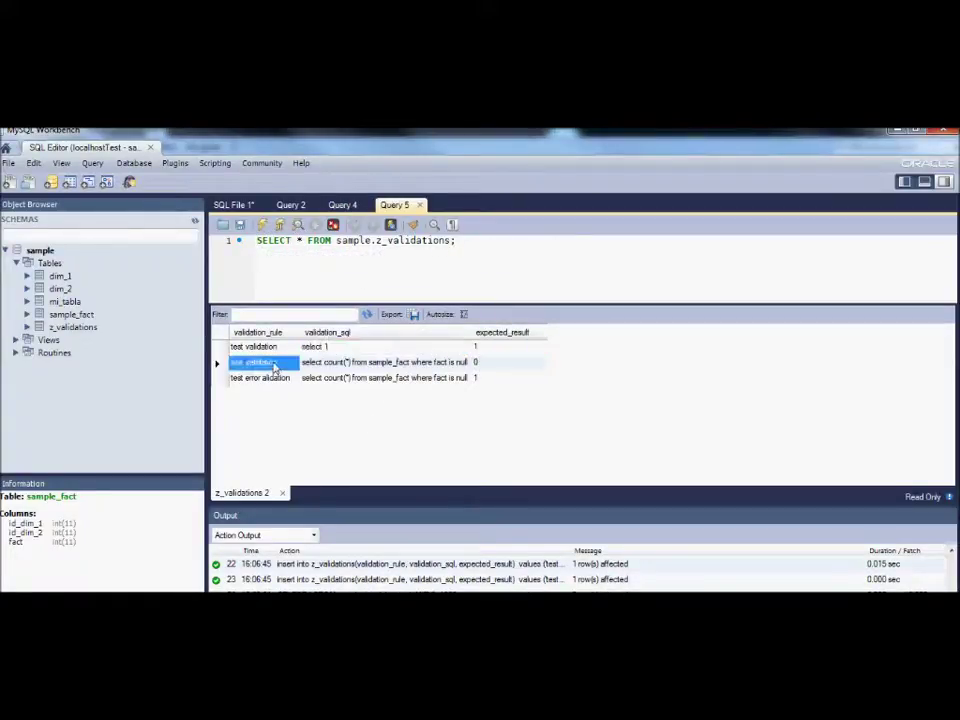
pyautogui.click(370, 362)
pyautogui.click(528, 366)
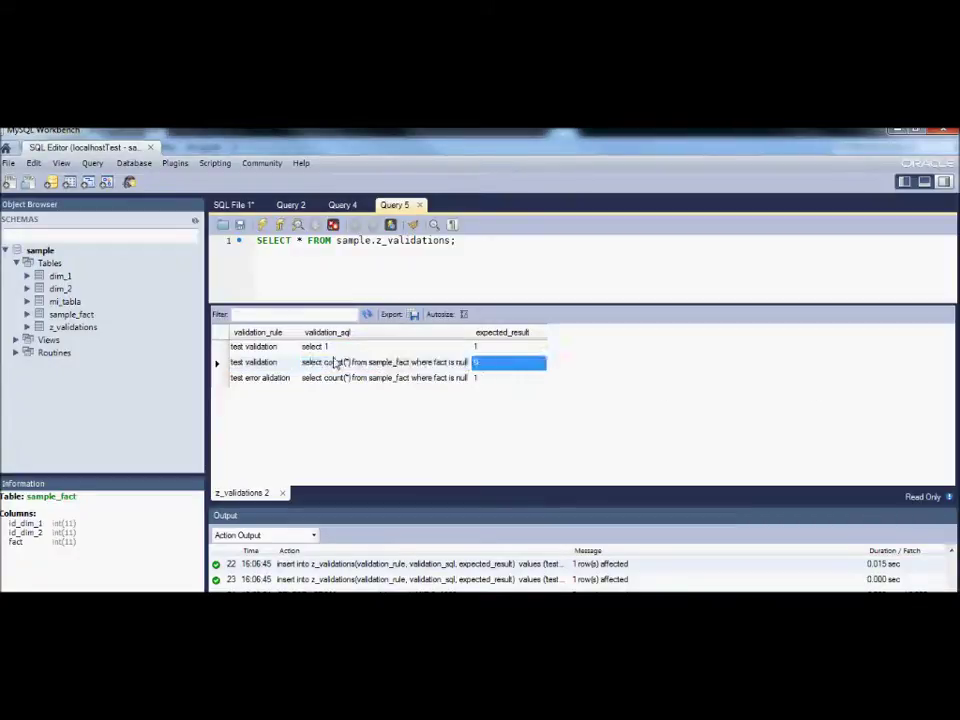
pyautogui.click(258, 378)
pyautogui.click(505, 381)
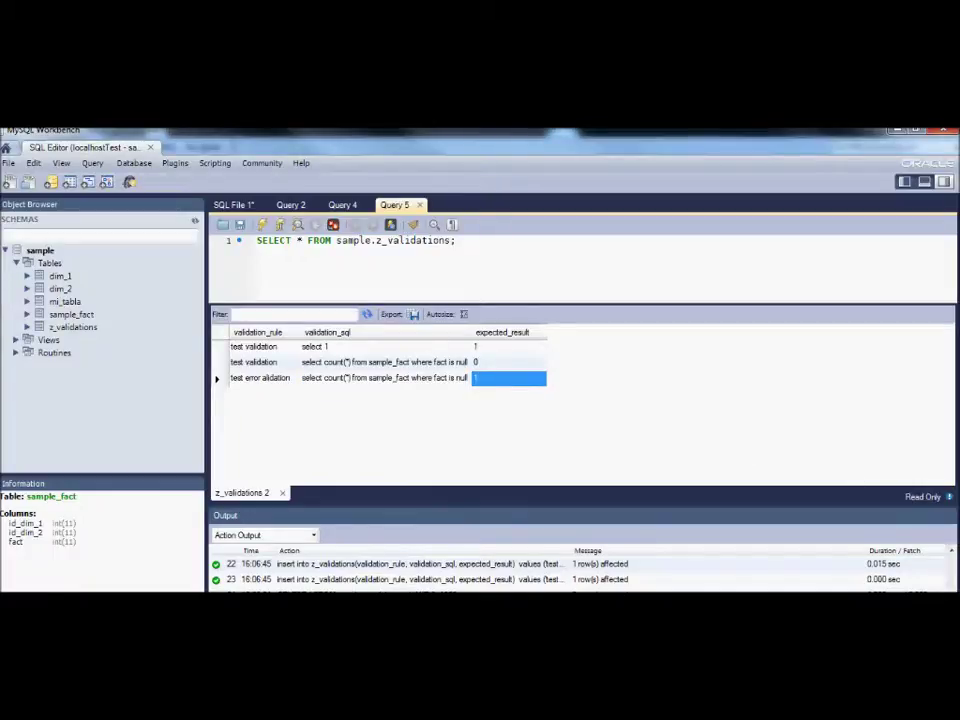
# Step: Switch to Spoon and launch the run_validate_all job
pyautogui.hotkey('alt', 'Tab')
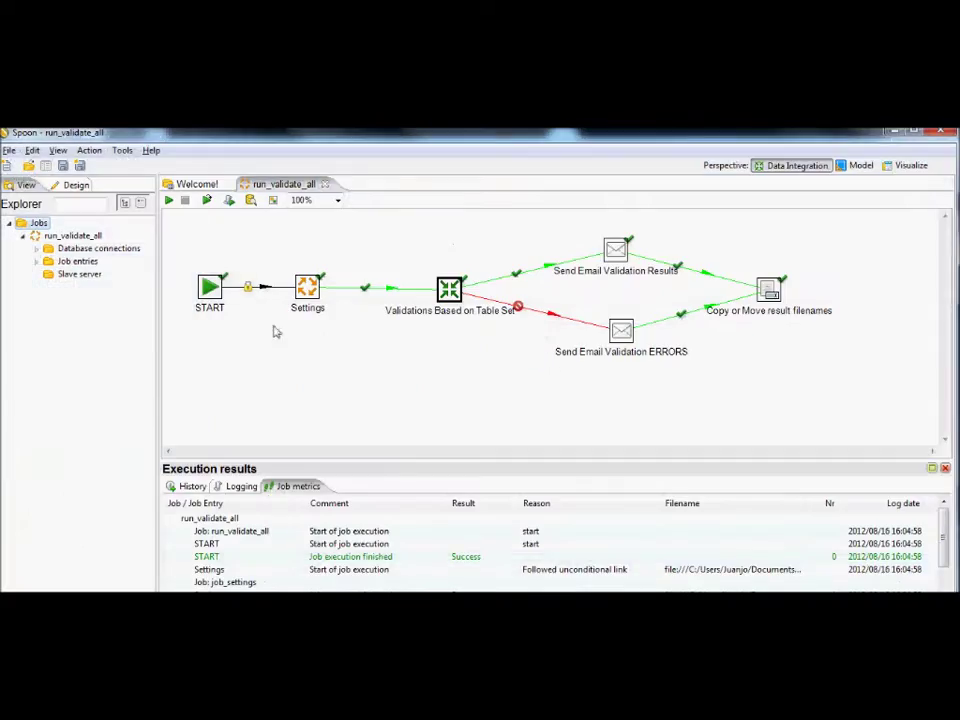
pyautogui.click(170, 202)
pyautogui.click(481, 469)
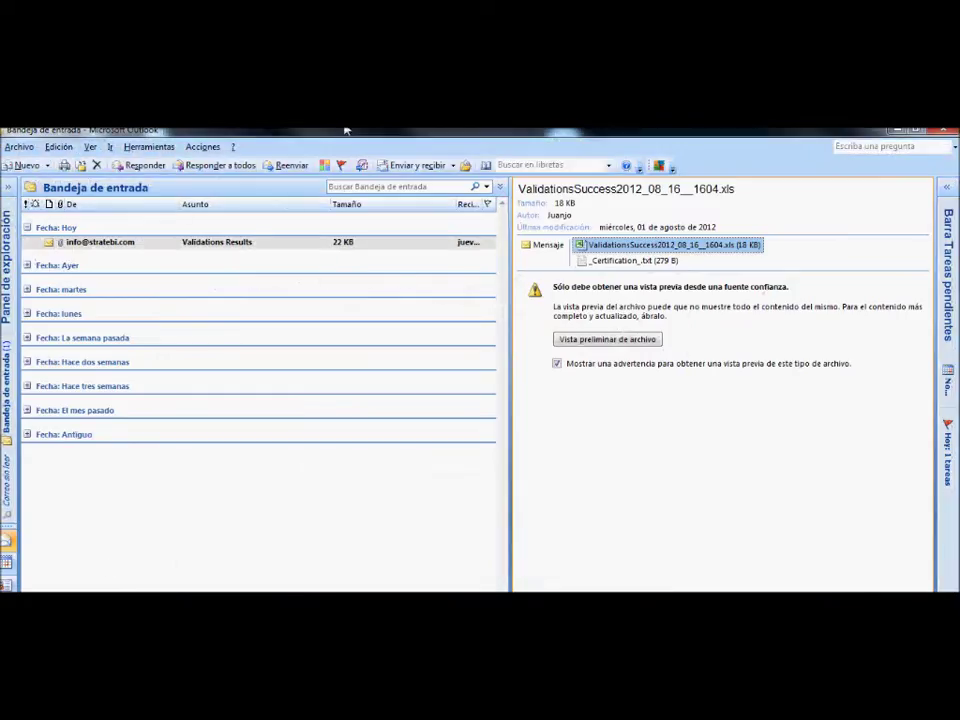
# Step: Switch to Outlook, fetch new mail and display the Validations Results ERRORS message
pyautogui.click(427, 167)
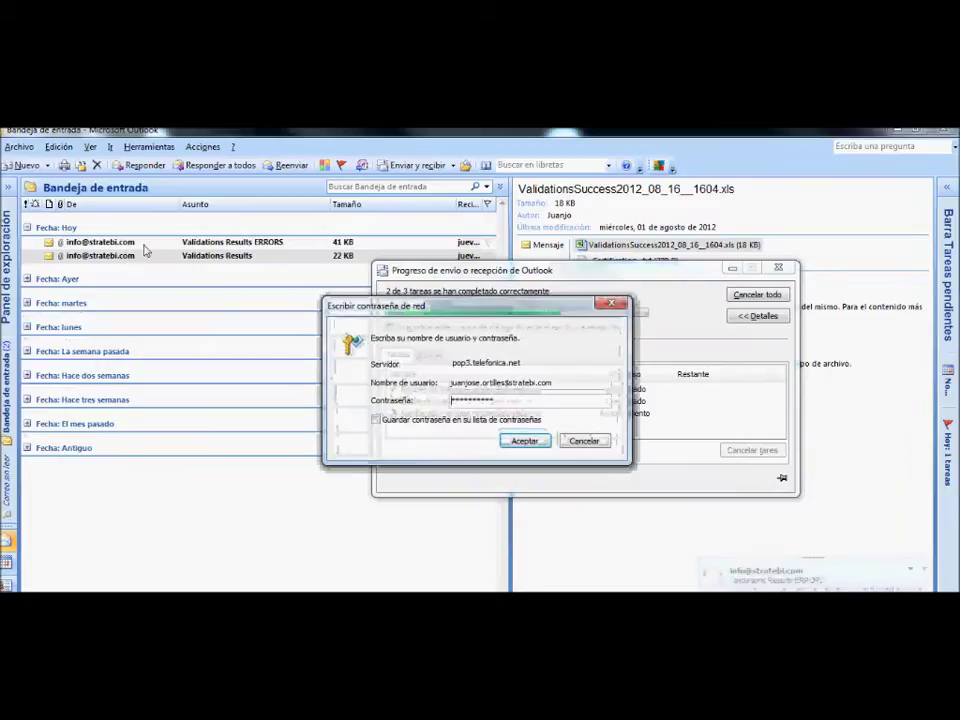
pyautogui.click(525, 442)
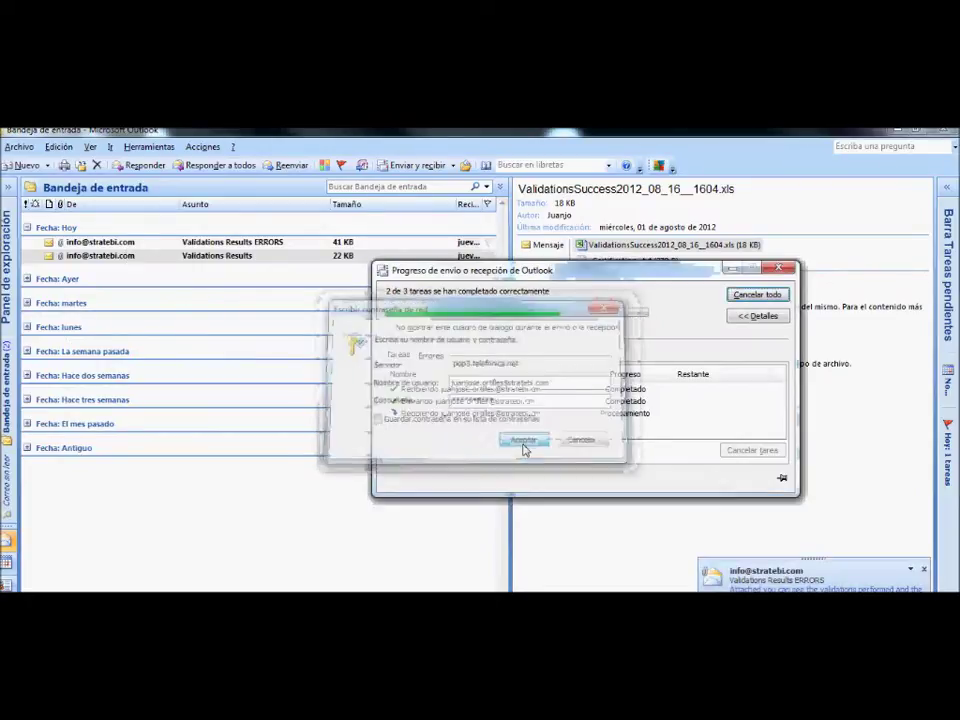
pyautogui.click(578, 441)
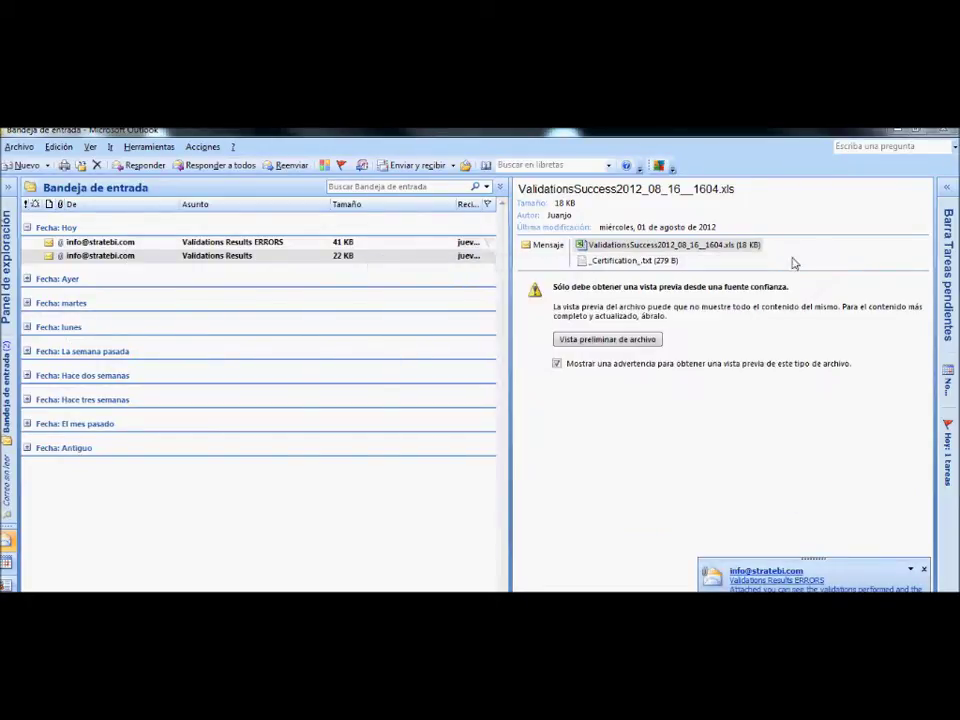
pyautogui.click(233, 244)
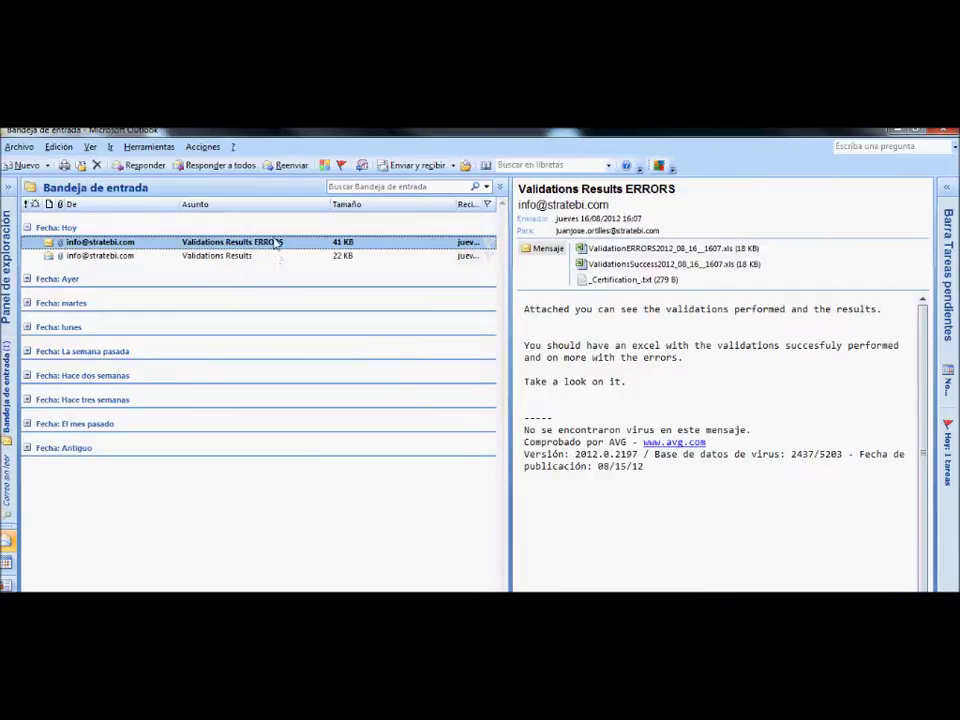
# Step: Open the ValidationsSuccess2012_08_16__1607.xls attachment of the Validations Results ERRORS message
pyautogui.click(640, 264)
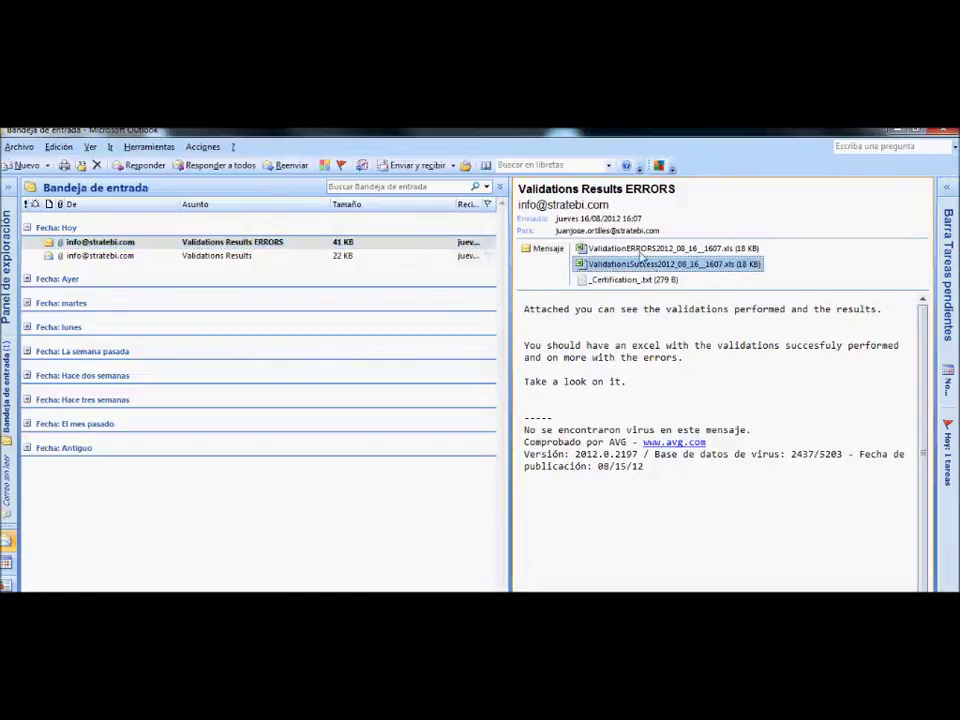
pyautogui.doubleClick(632, 263)
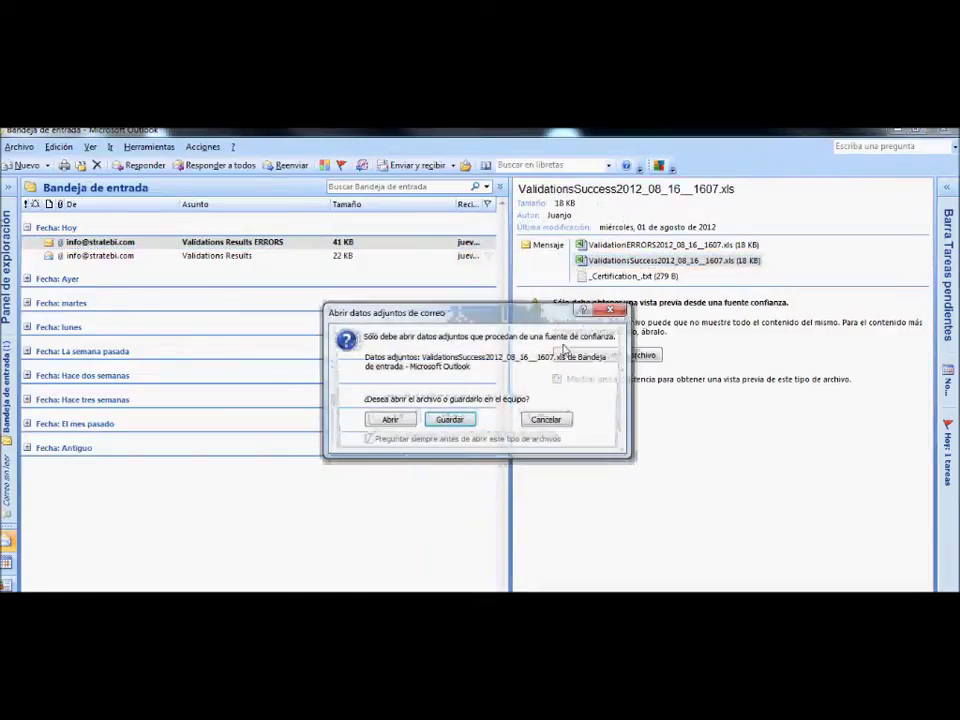
pyautogui.click(391, 420)
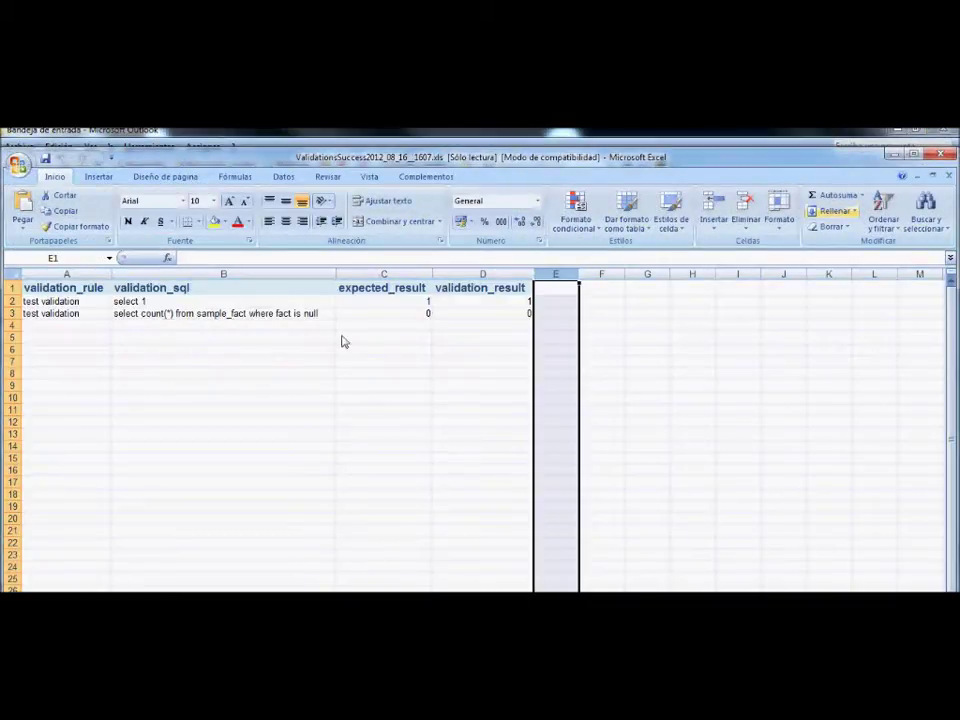
# Step: Examine the SQL, expected result and validation result in rows 2 and 3, and close the workbook
pyautogui.click(137, 327)
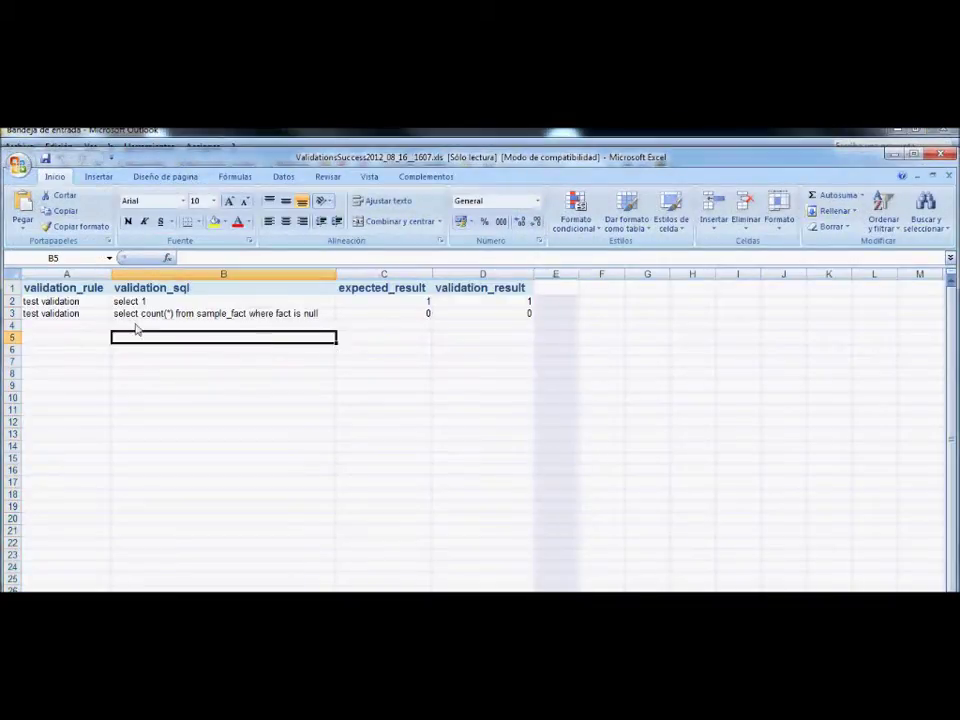
pyautogui.click(49, 303)
pyautogui.click(186, 305)
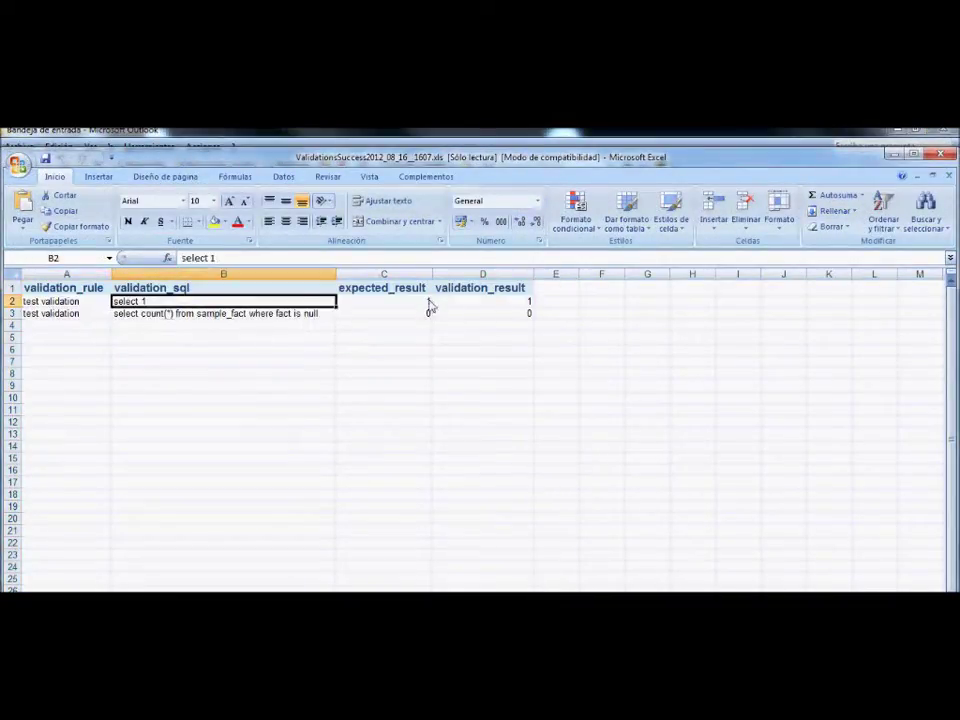
pyautogui.click(489, 309)
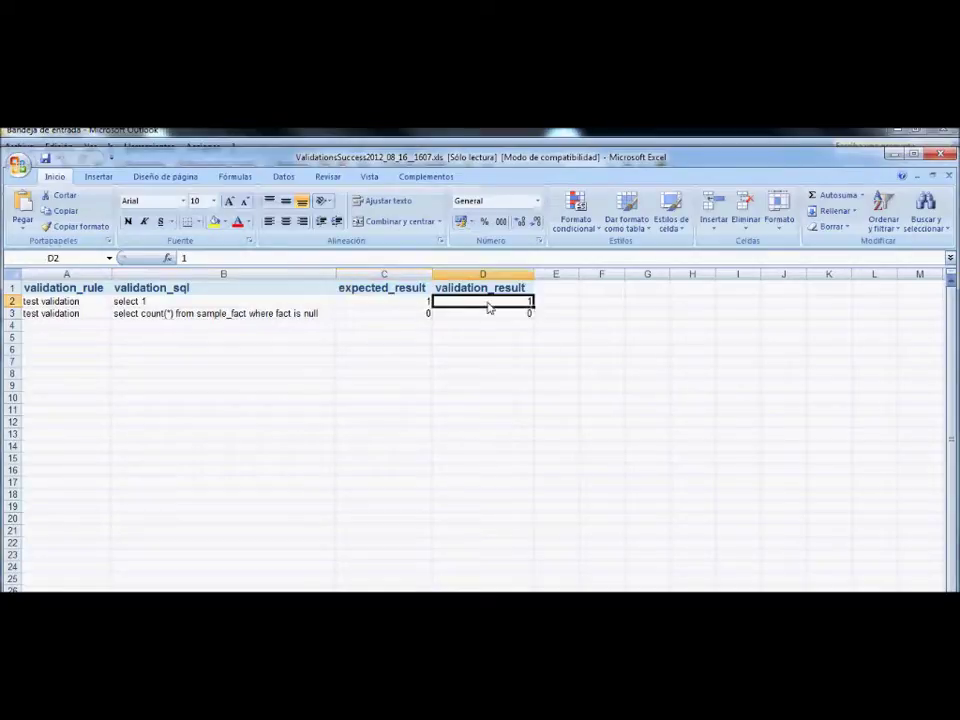
pyautogui.click(189, 316)
pyautogui.click(412, 315)
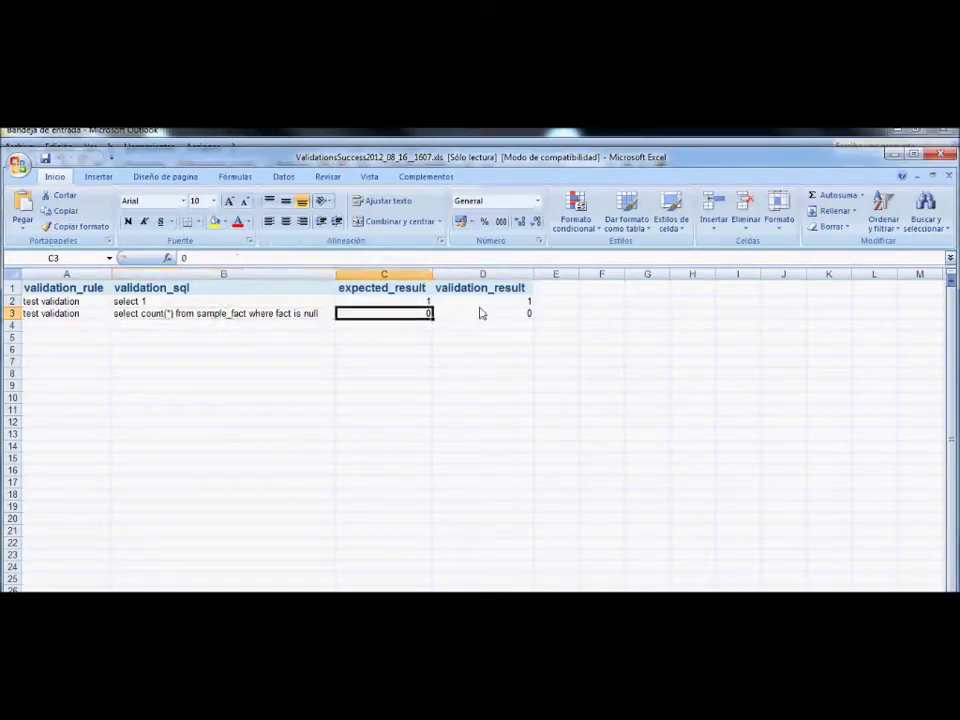
pyautogui.click(480, 313)
pyautogui.click(942, 155)
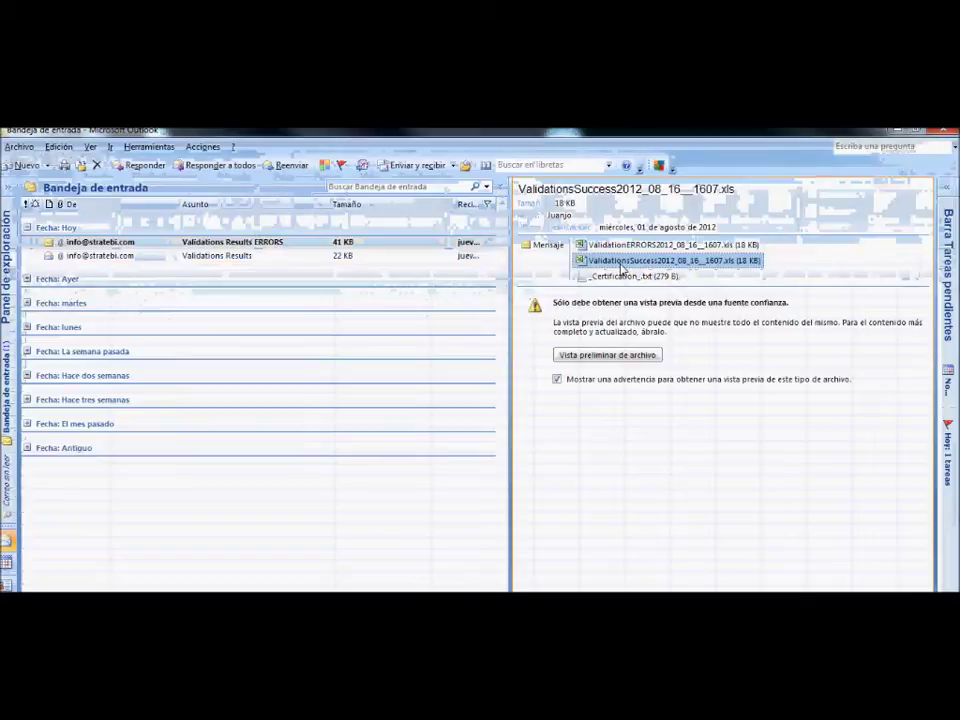
# Step: Open the ValidationERRORS2012_08_16__1607.xls attachment, examine the rule and SQL in row 2, and decline the Palo Suite download
pyautogui.doubleClick(645, 246)
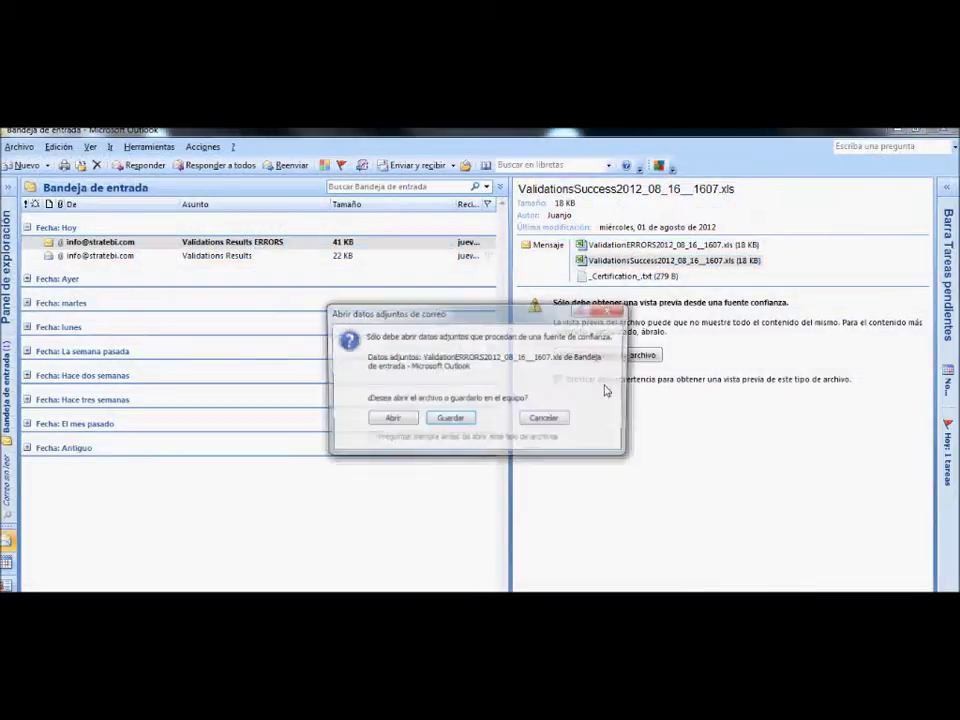
pyautogui.click(392, 418)
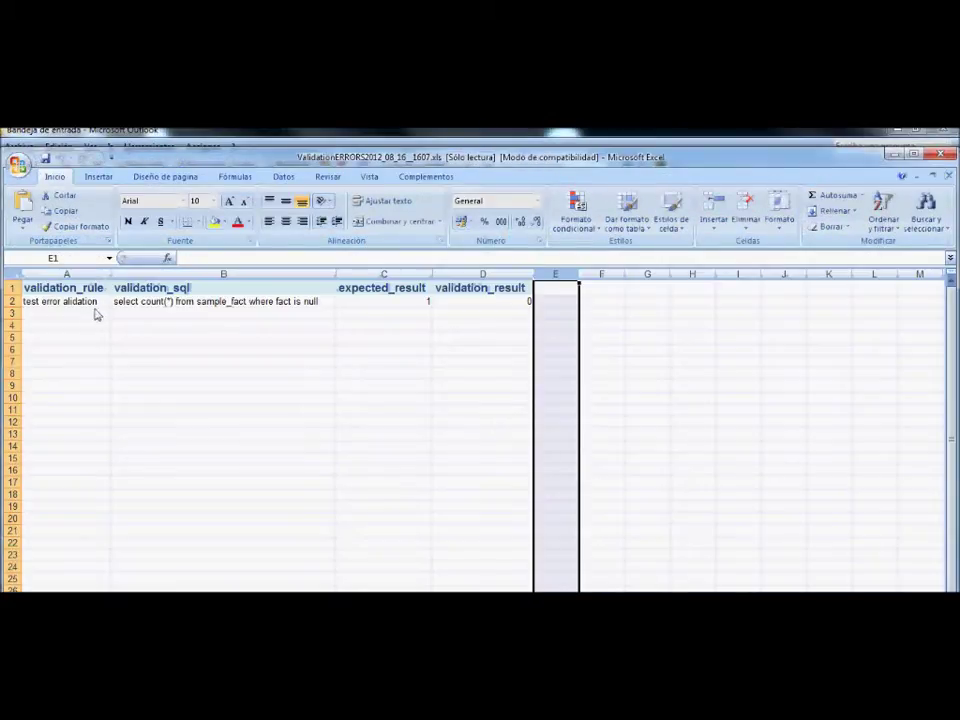
pyautogui.click(94, 304)
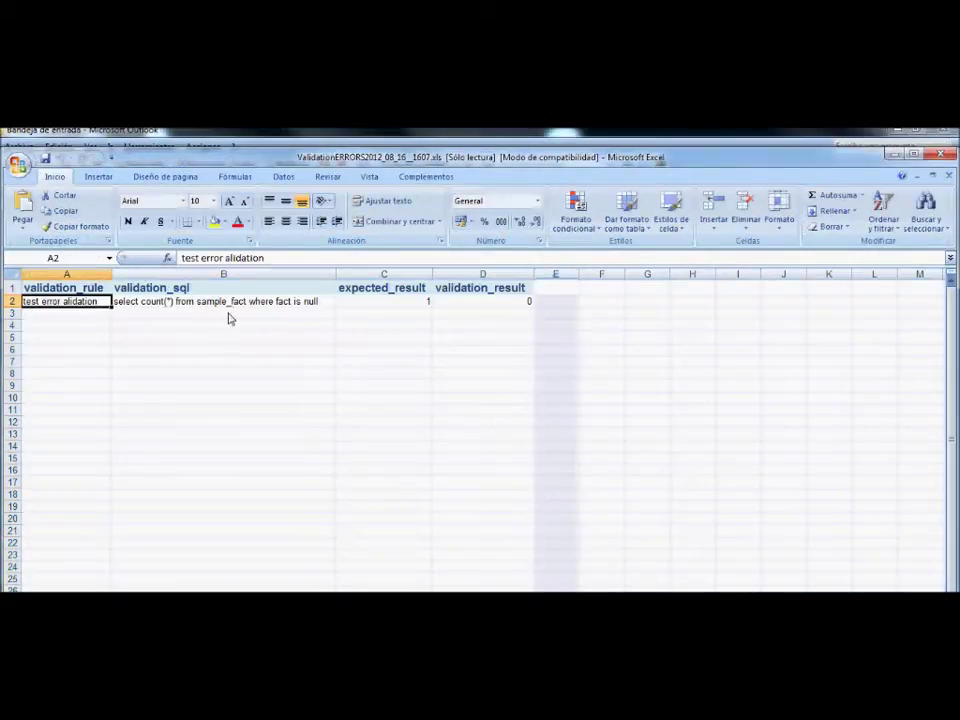
pyautogui.click(246, 316)
pyautogui.click(258, 303)
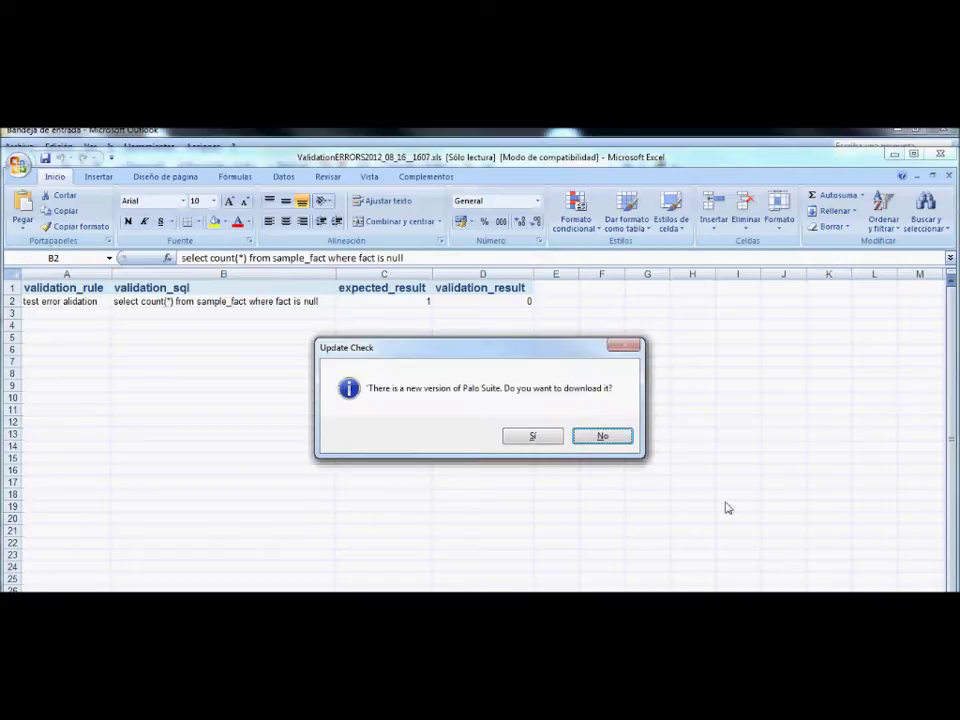
pyautogui.click(602, 436)
# Step: Copy the SQL from cell B2 and replace the Query 5 statement in MySQL Workbench with it
pyautogui.hotkey('ctrl', 'c')
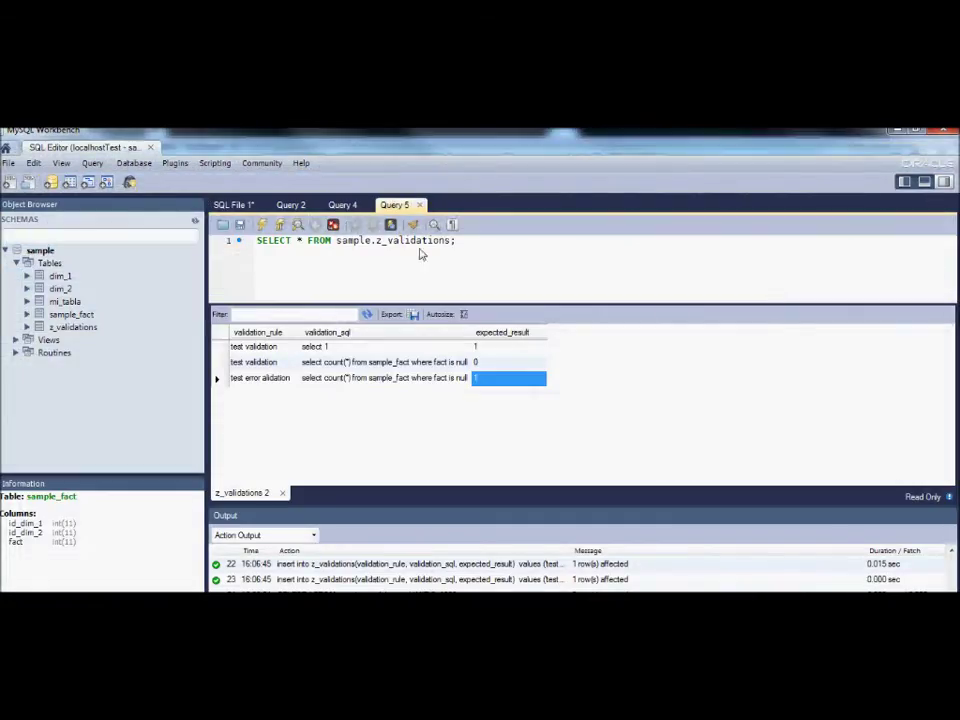
pyautogui.hotkey('ctrl', 'a')
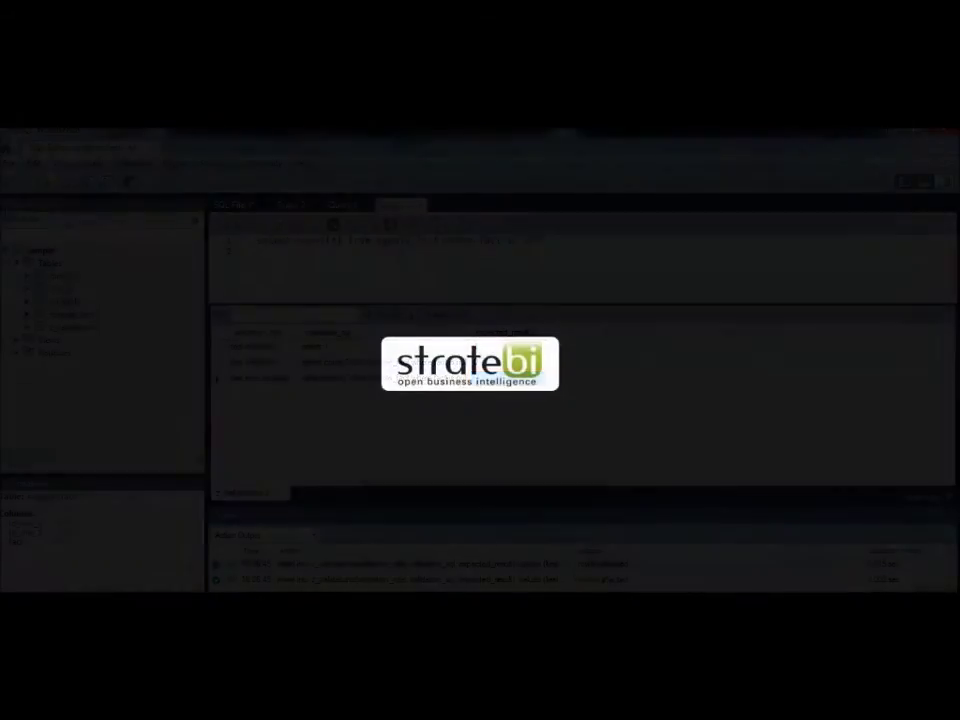